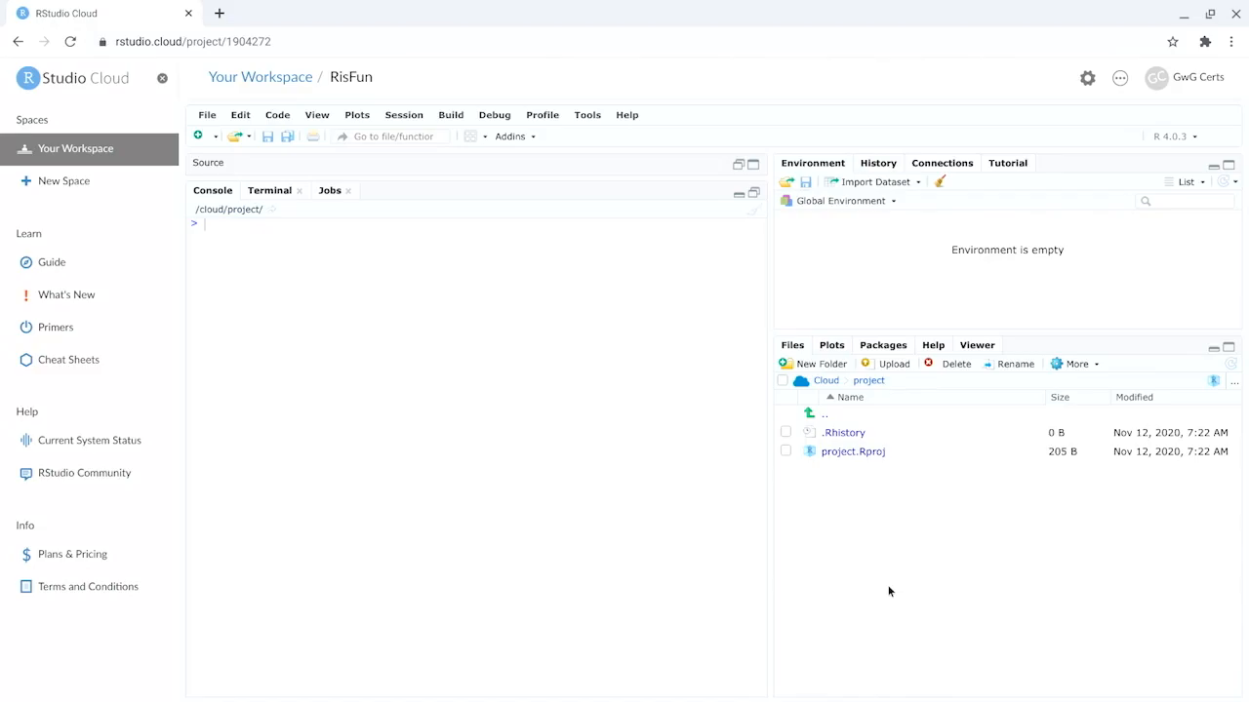
- Create a new blank R script in the RisFun project
{"action": "left_click", "coordinate": [206, 114]}
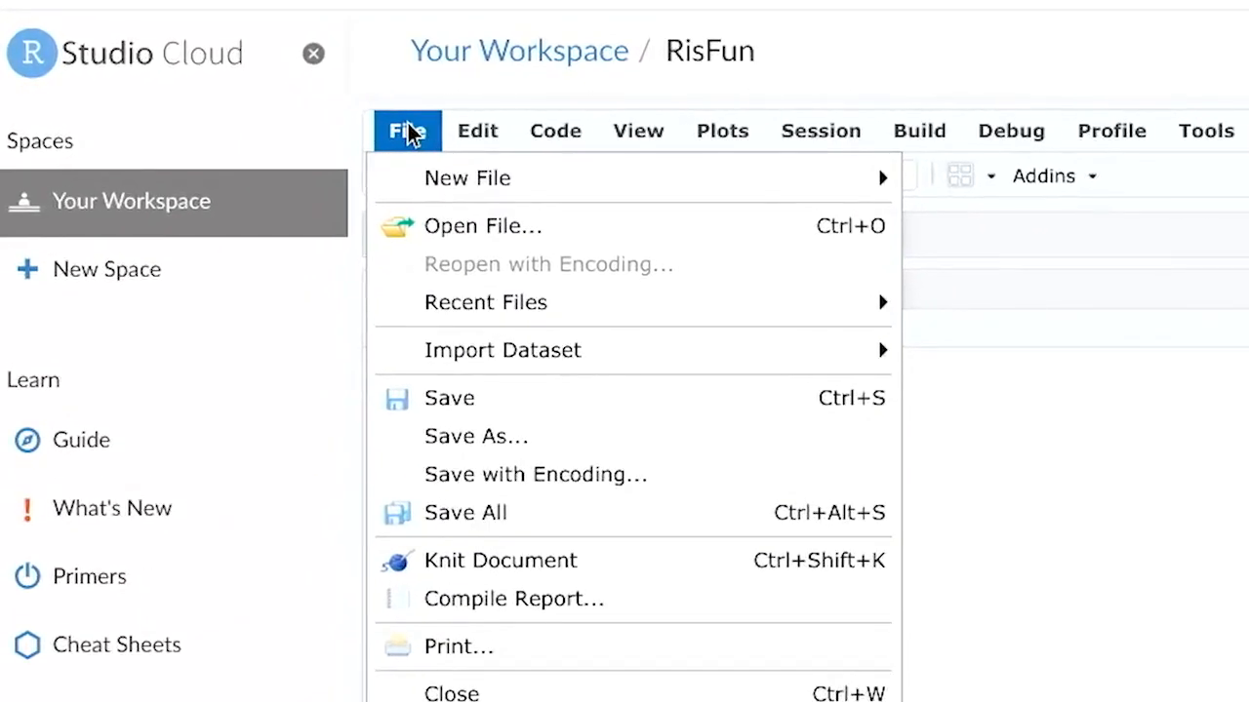
{"action": "mouse_move", "coordinate": [530, 185]}
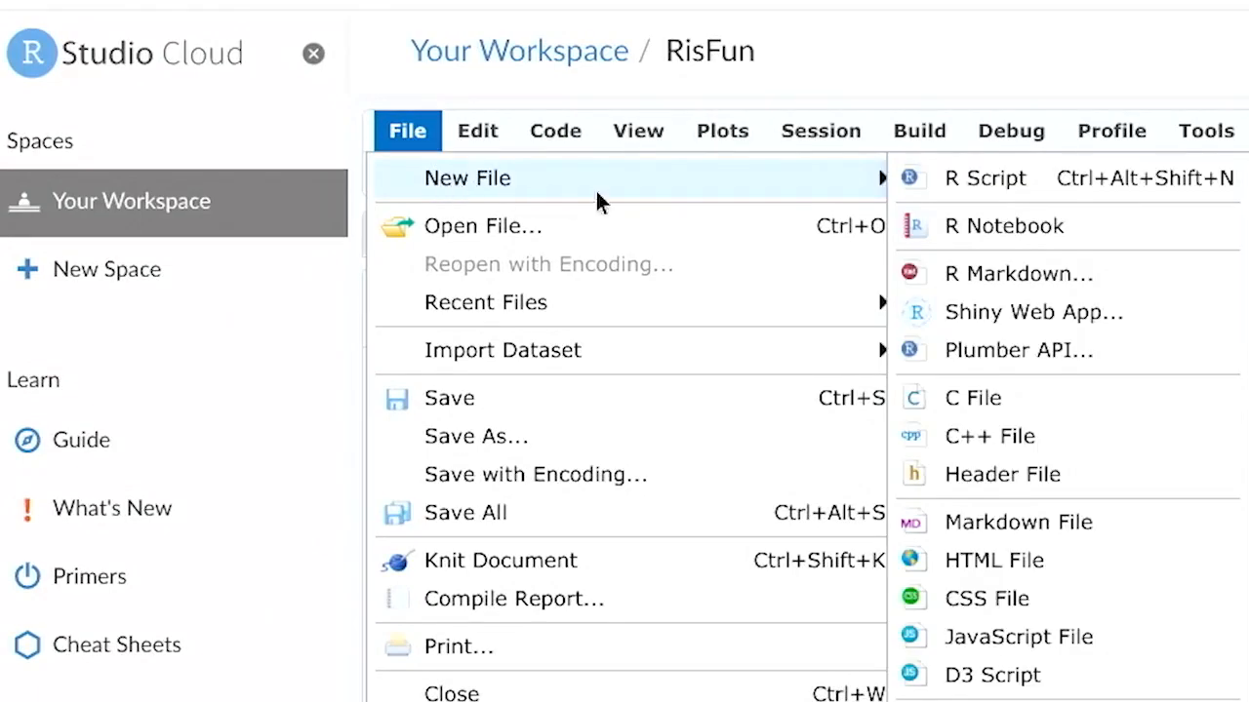
{"action": "left_click", "coordinate": [708, 186]}
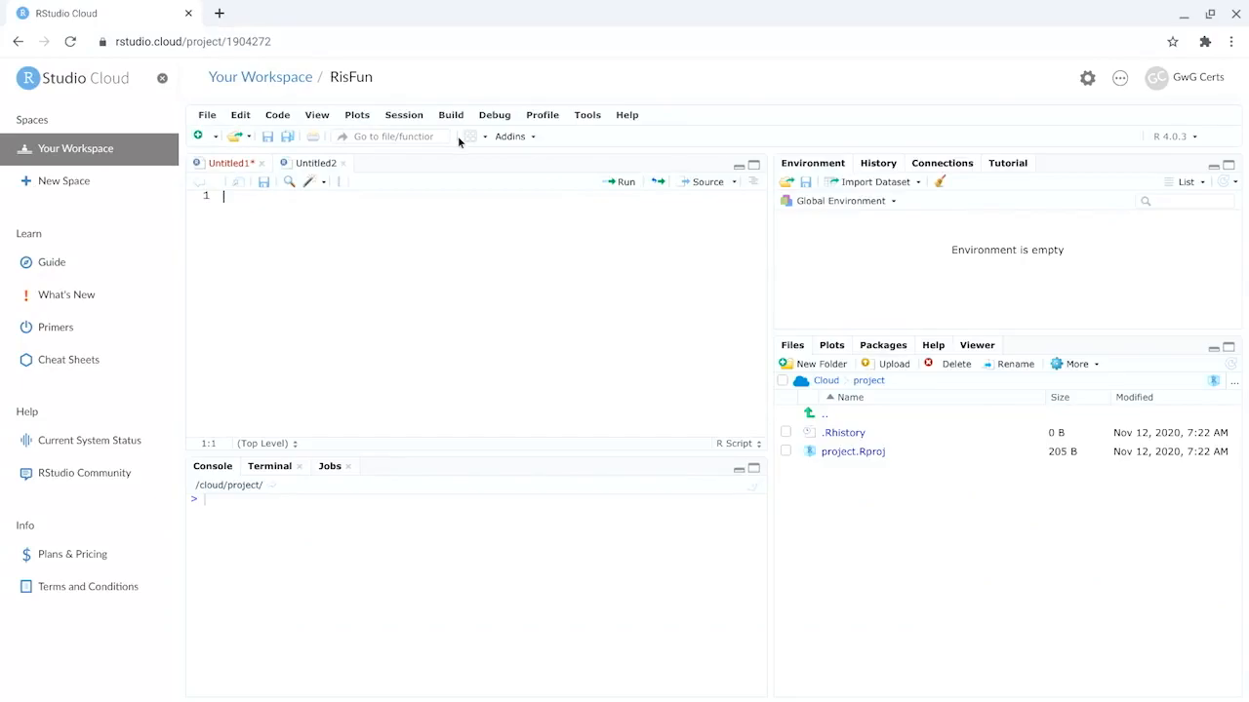
- Display the keyboard shortcut quick reference and close it
{"action": "left_click", "coordinate": [587, 114]}
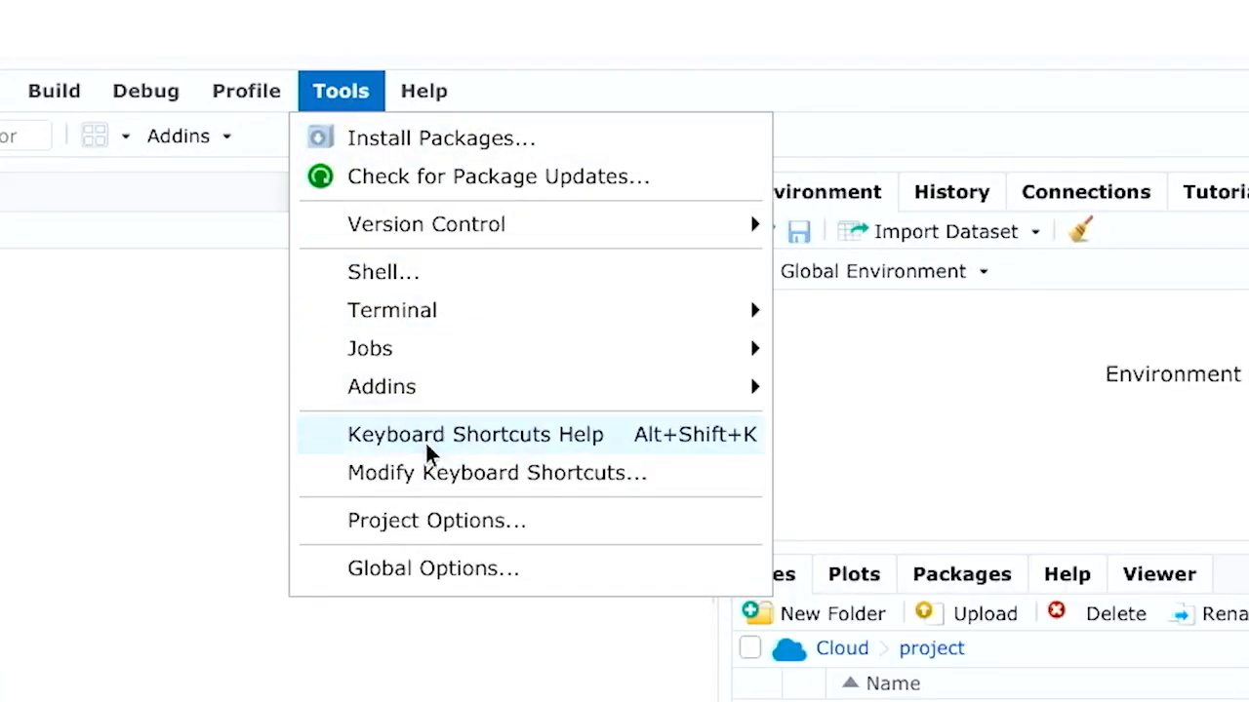
{"action": "left_click", "coordinate": [427, 444]}
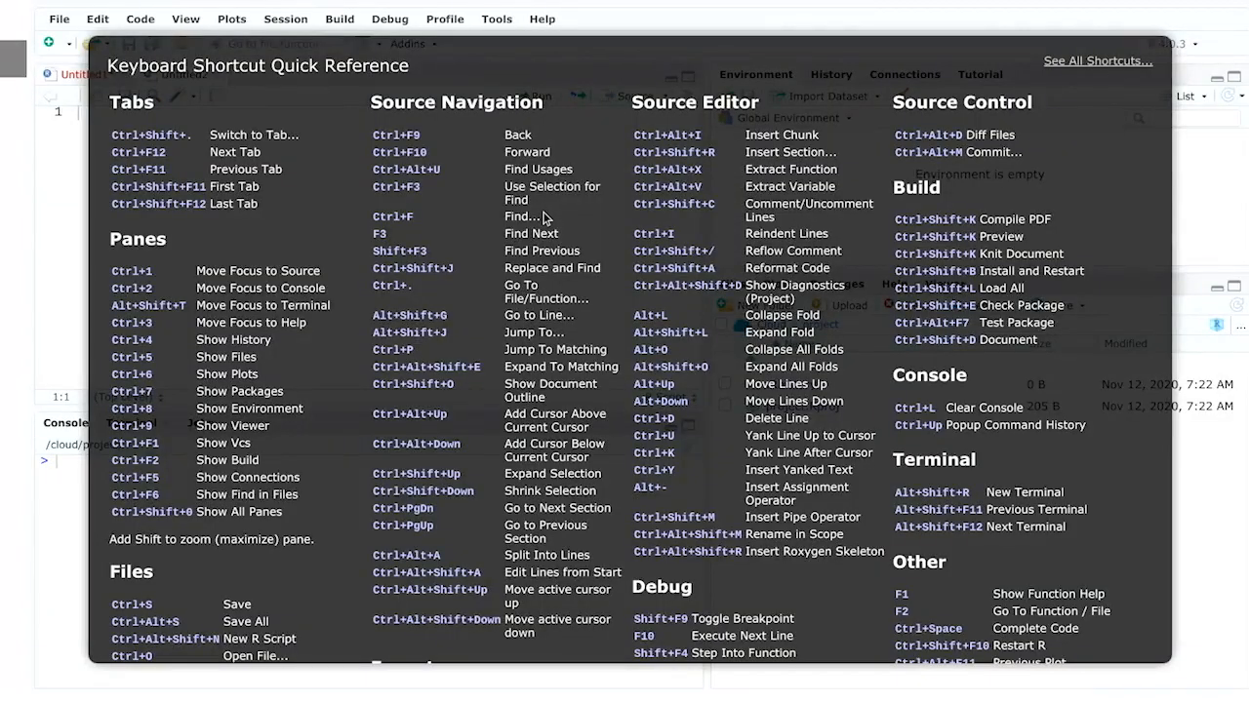
{"action": "left_click", "coordinate": [1070, 30]}
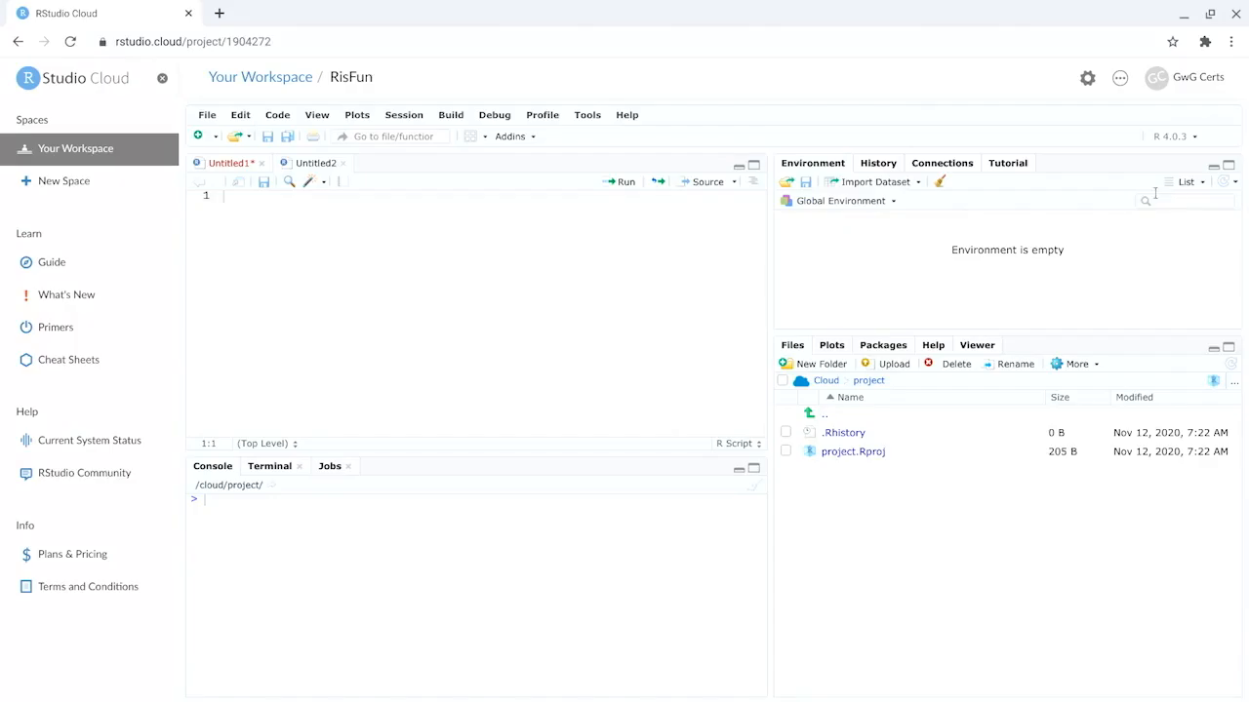
- Maximize, minimize and restore the Source pane, and widen the column holding the source and console panes
{"action": "left_click", "coordinate": [753, 166]}
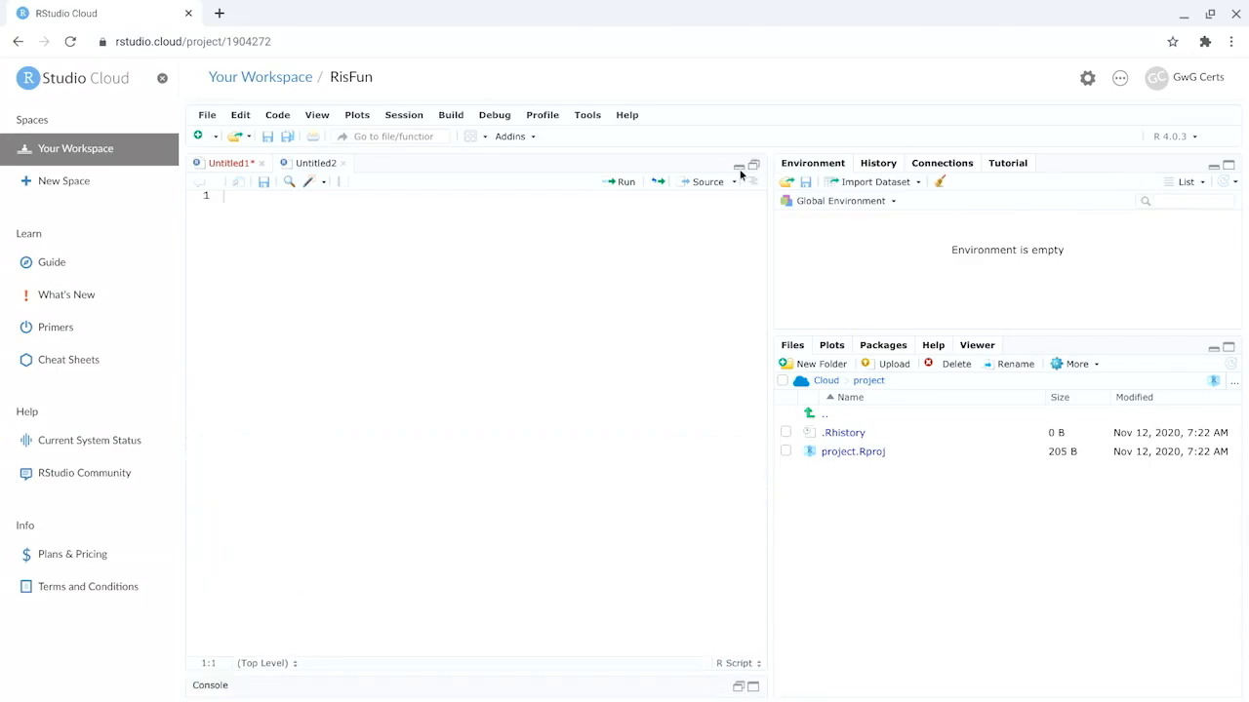
{"action": "left_click", "coordinate": [738, 167]}
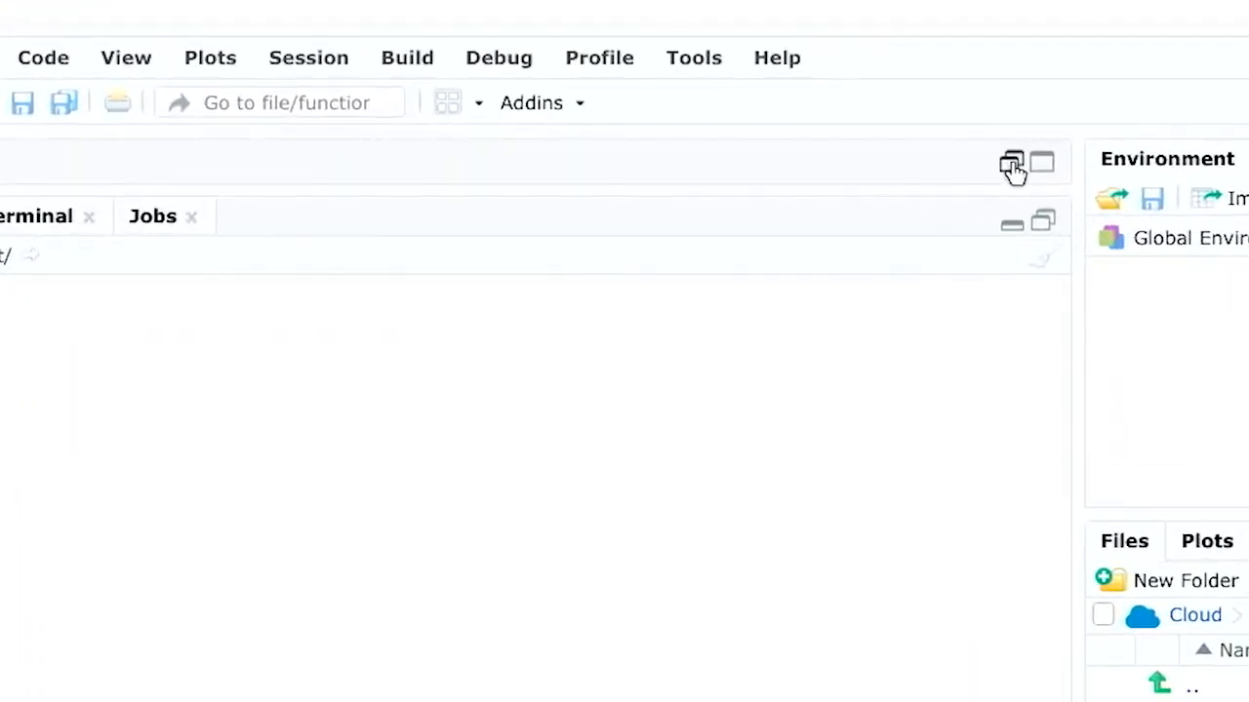
{"action": "left_click", "coordinate": [1011, 166]}
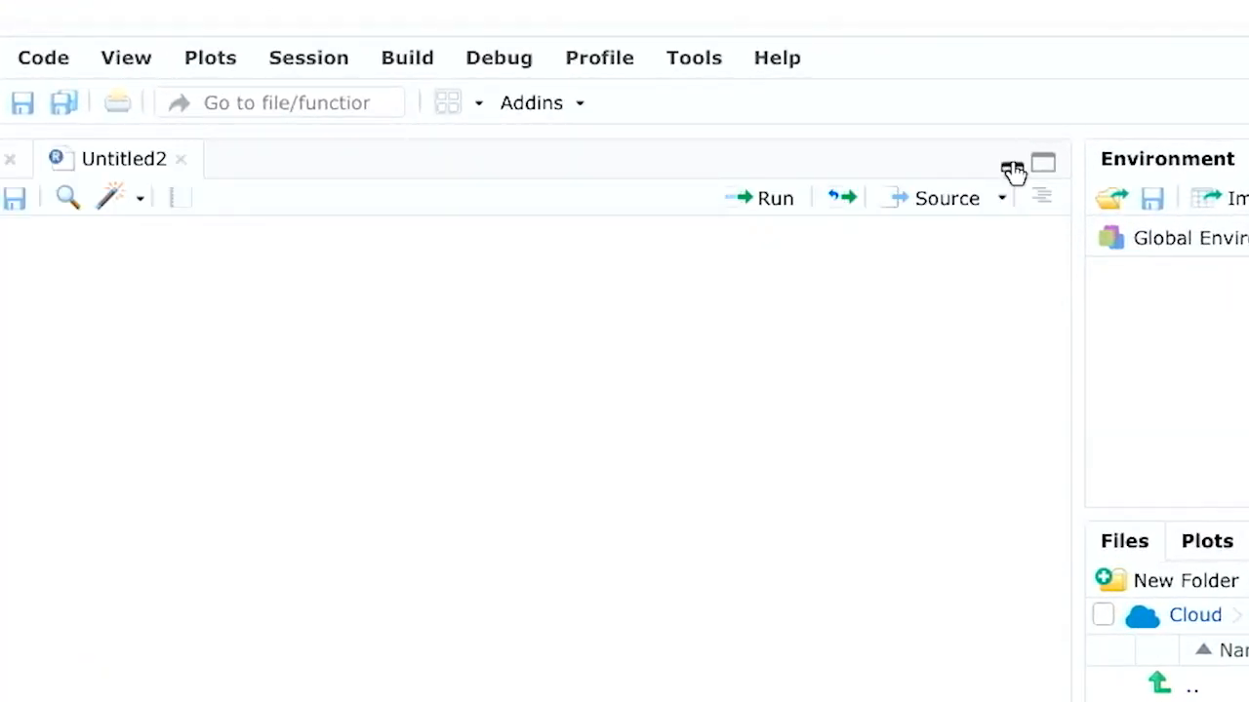
{"action": "left_click_drag", "start_coordinate": [772, 498], "coordinate": [798, 479]}
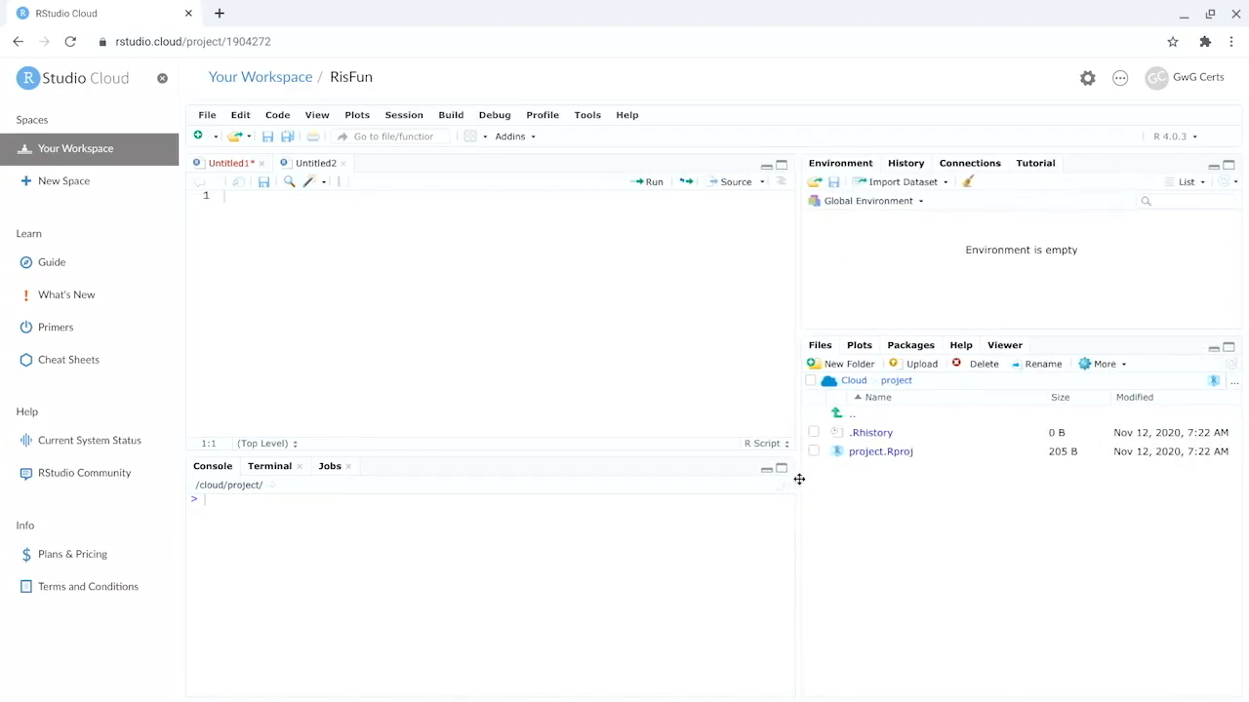
{"action": "left_click", "coordinate": [316, 115]}
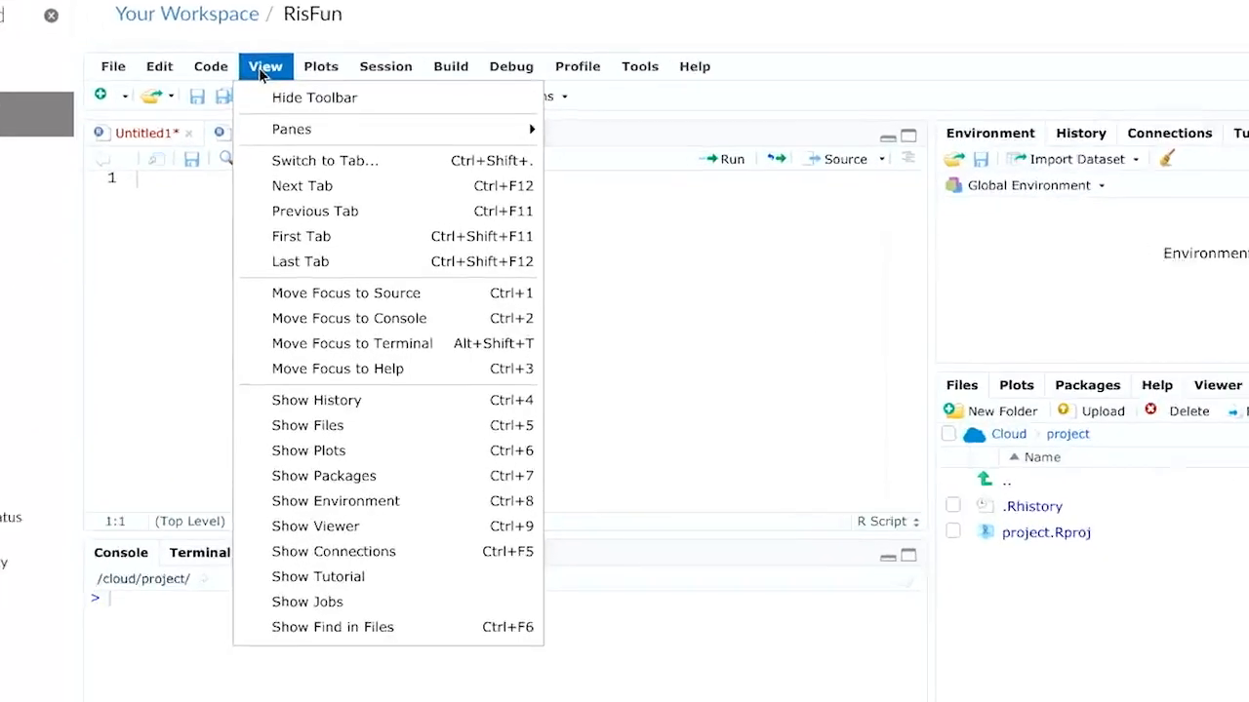
{"action": "mouse_move", "coordinate": [285, 125]}
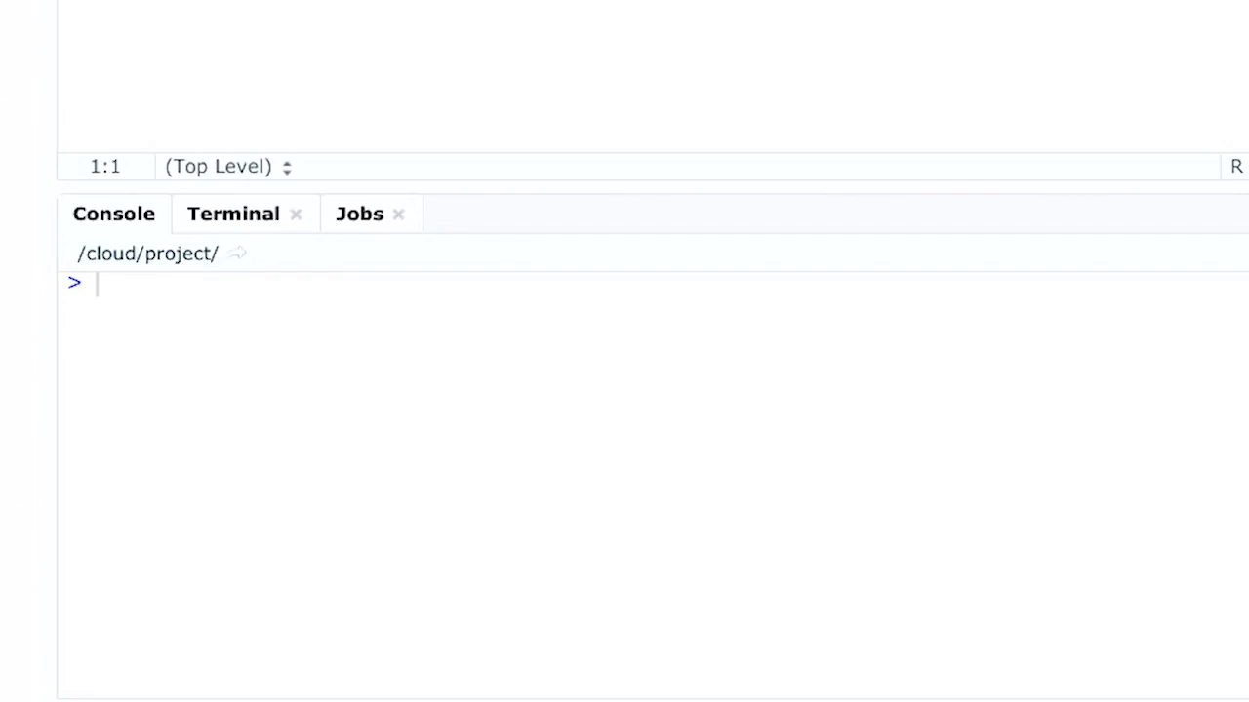
- Install the palmerpenguins package from the console with install.packages("palmerpenguins")
{"action": "type", "text": "install."}
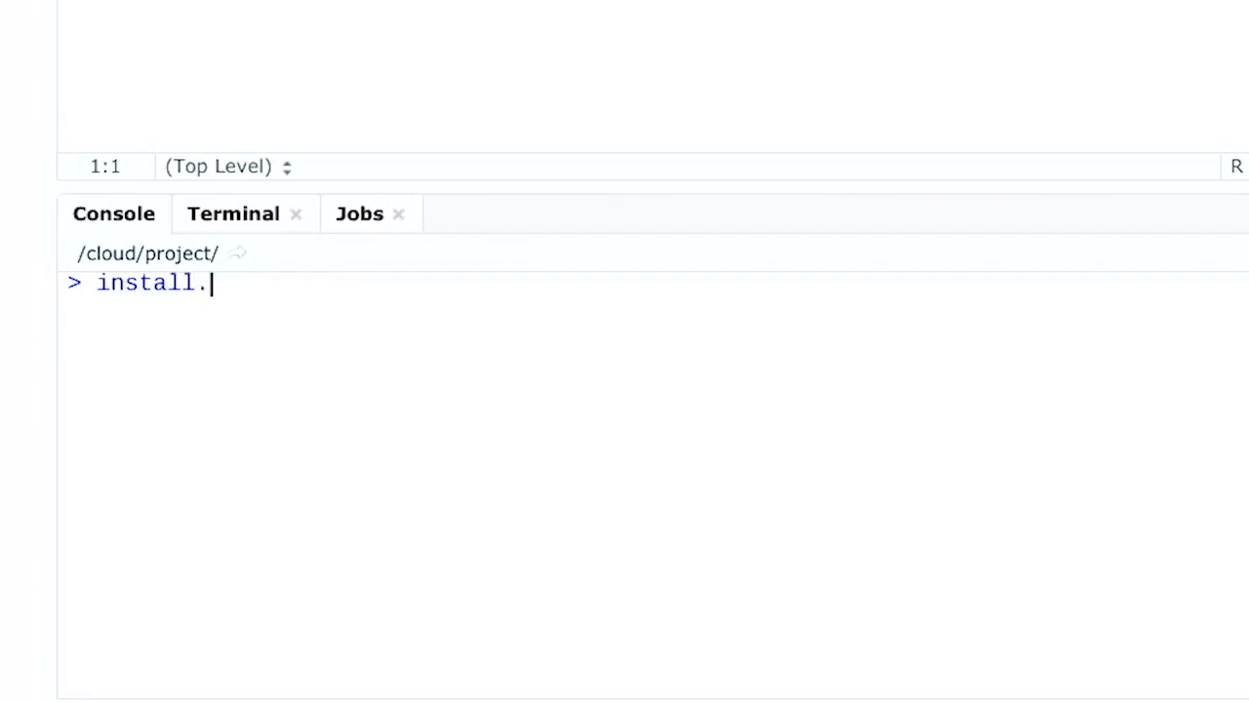
{"action": "type", "text": "packages(\"pa"}
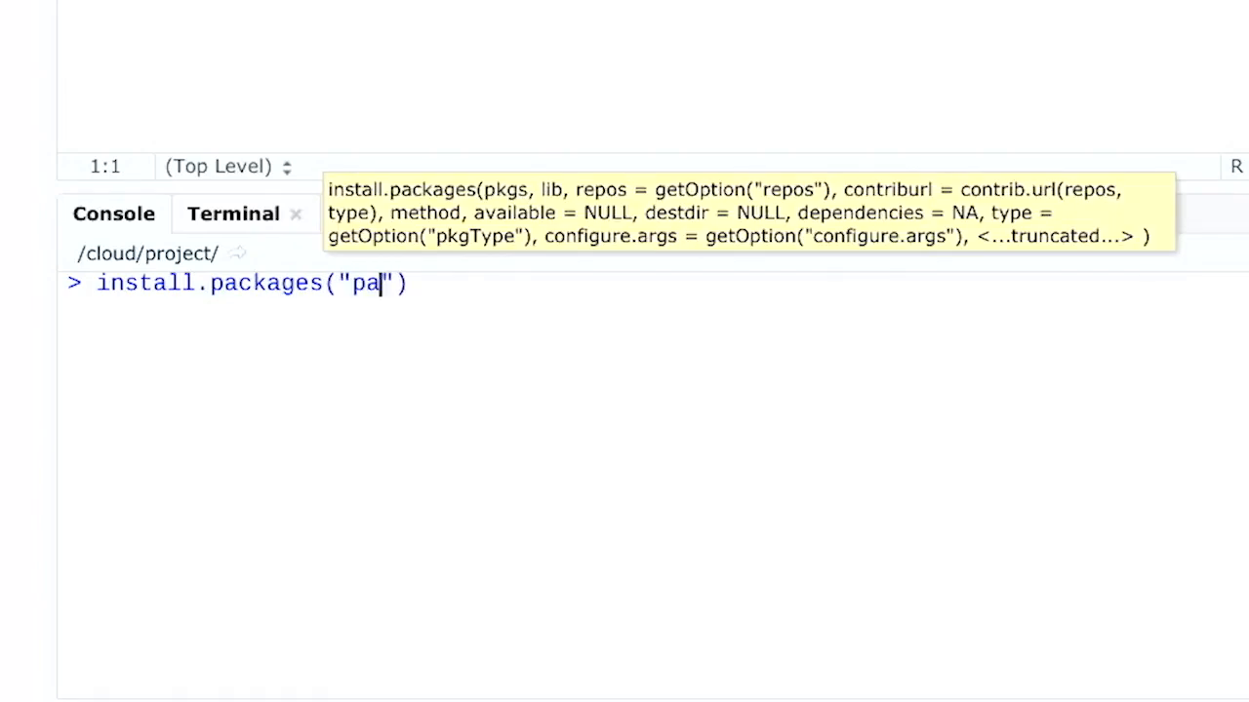
{"action": "type", "text": "lmerpenguins"}
{"action": "left_click", "coordinate": [613, 290]}
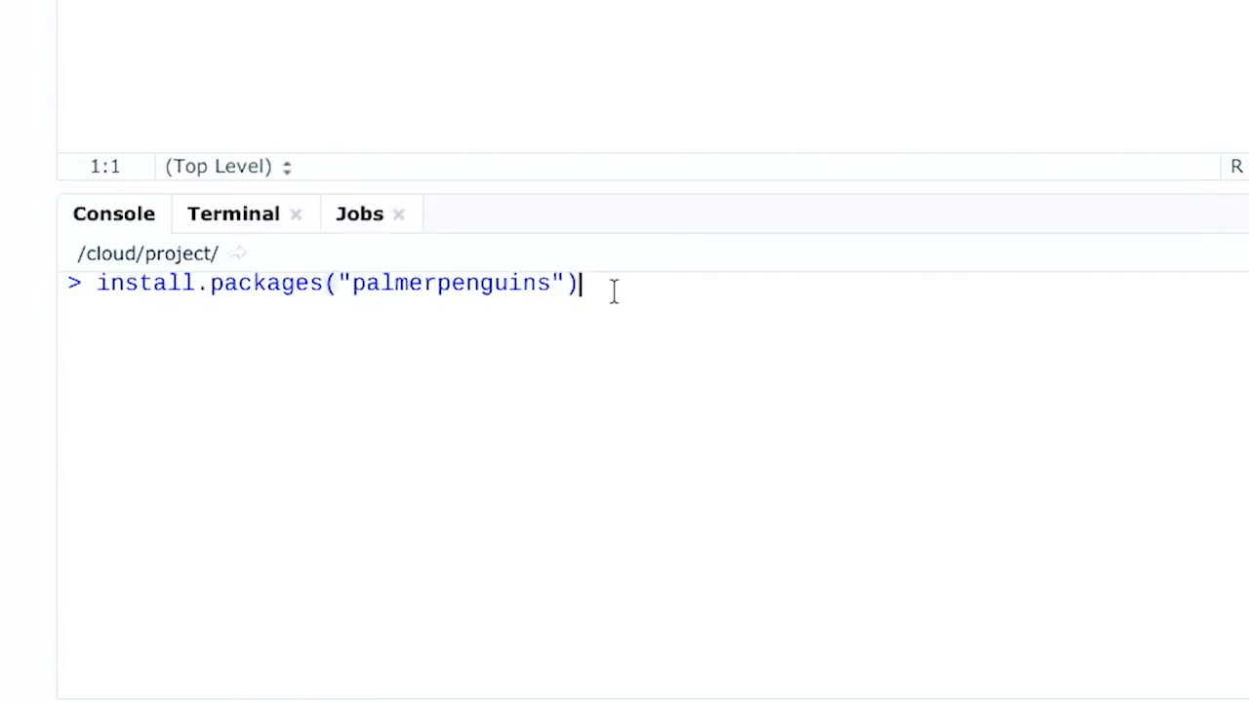
{"action": "key", "text": "Return"}
- Load the installed package in the console with library("palmerpenguins")
{"action": "type", "text": "library("}
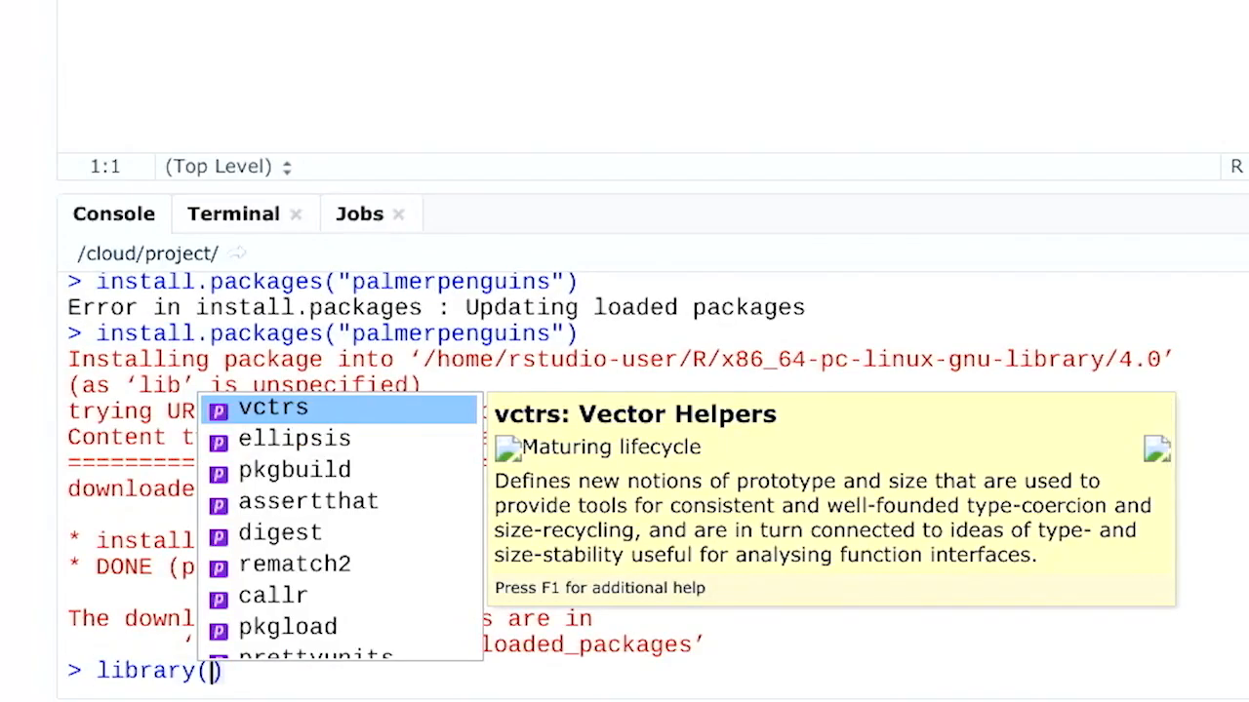
{"action": "type", "text": "\"Palm"}
{"action": "key", "text": "BackSpace"}
{"action": "key", "text": "BackSpace"}
{"action": "key", "text": "BackSpace"}
{"action": "key", "text": "BackSpace"}
{"action": "type", "text": "palmerpenguins\")"}
{"action": "key", "text": "Return"}
- Run summary(penguins) in the console and enlarge the console pane to show more of the output
{"action": "type", "text": "s"}
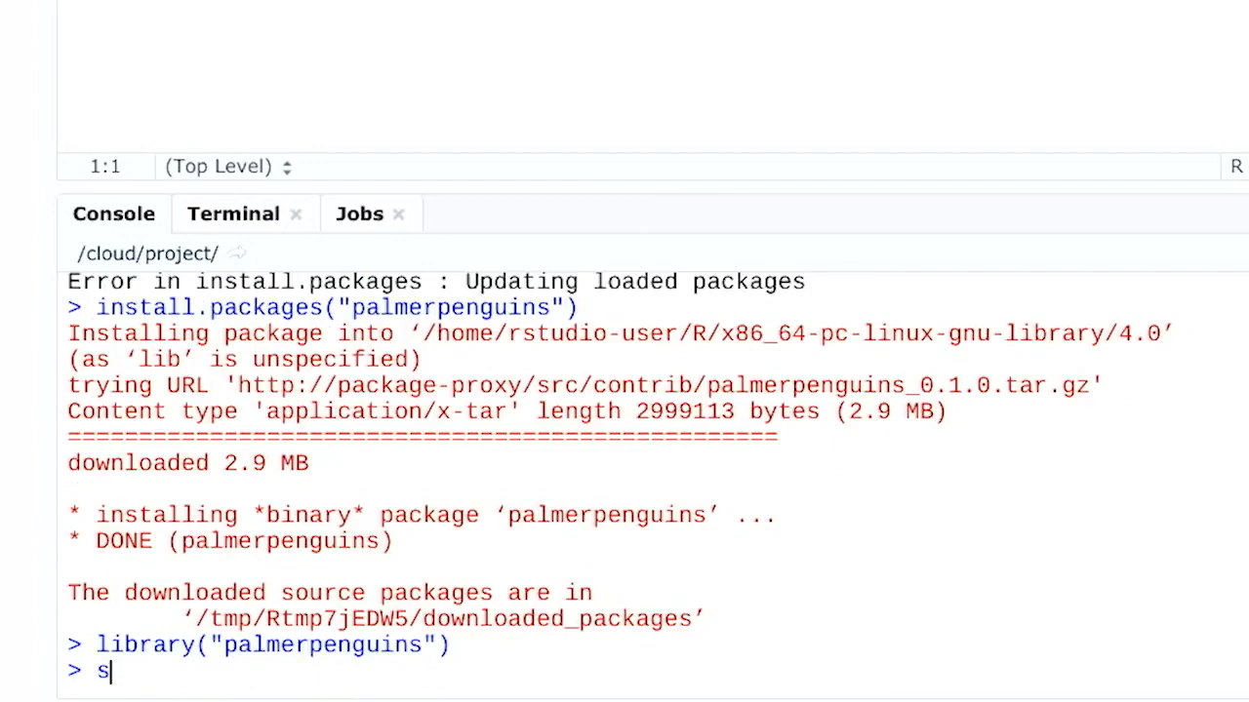
{"action": "type", "text": "ummar"}
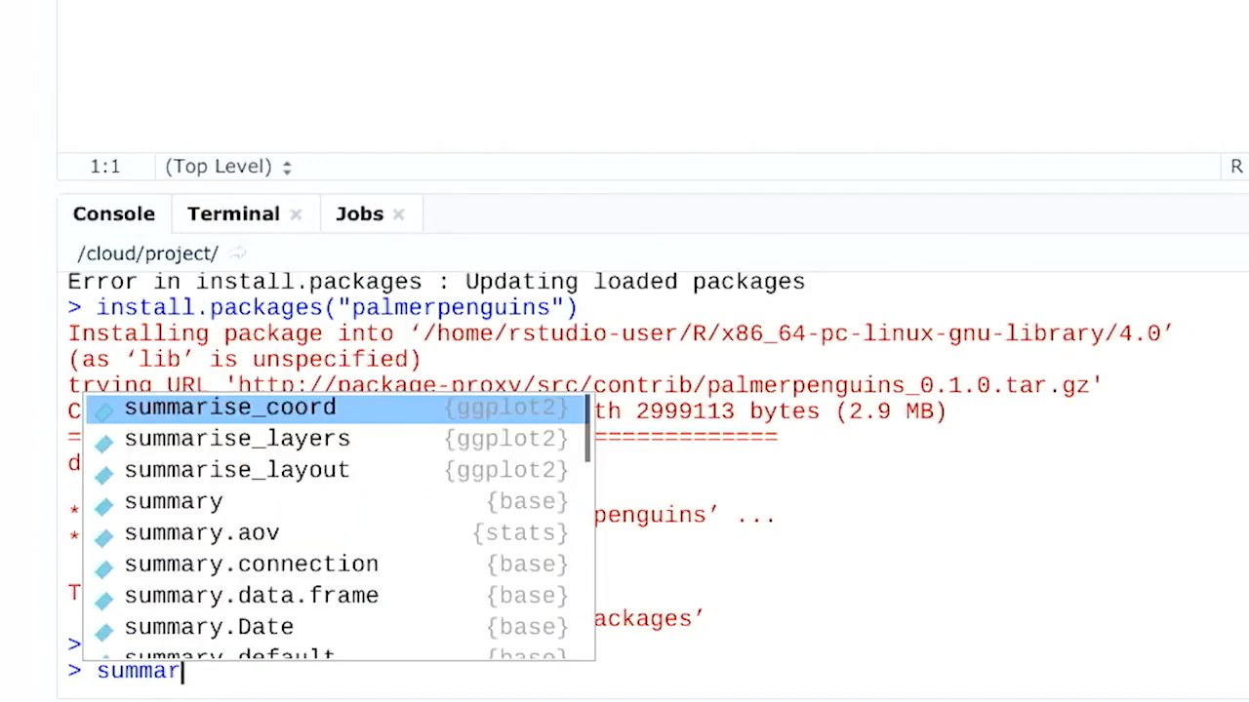
{"action": "type", "text": "y("}
{"action": "type", "text": "penguins"}
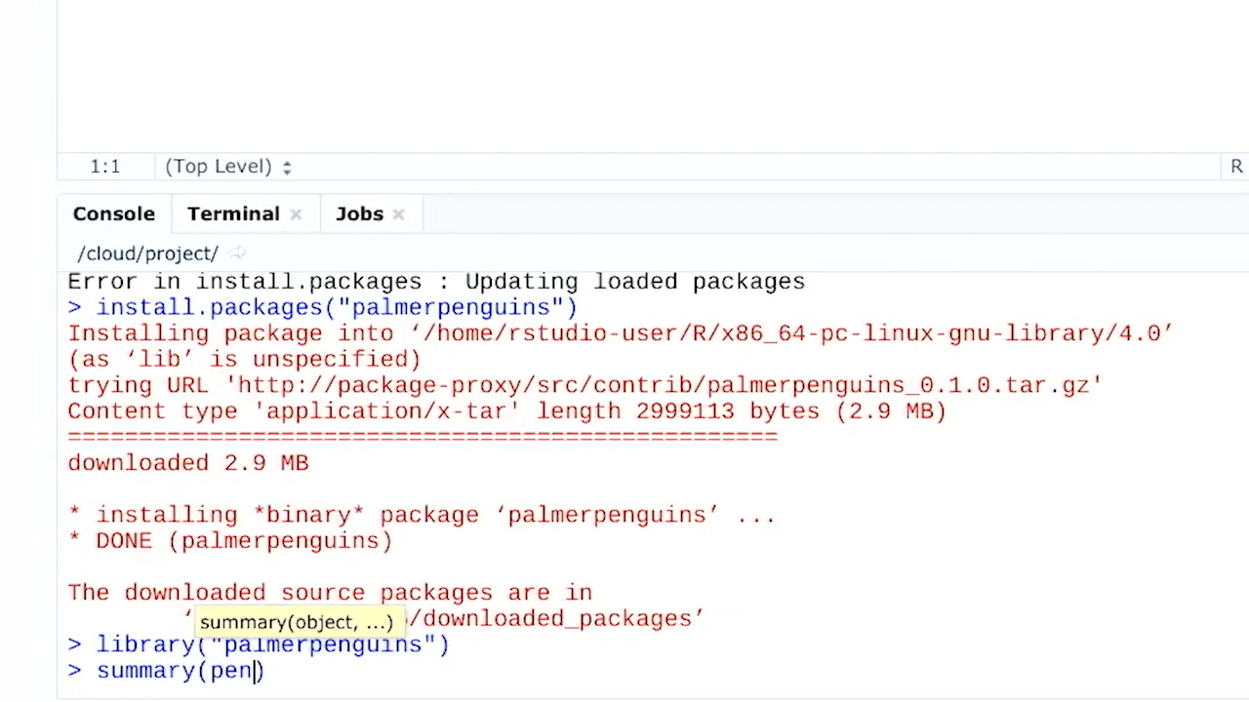
{"action": "type", "text": ")"}
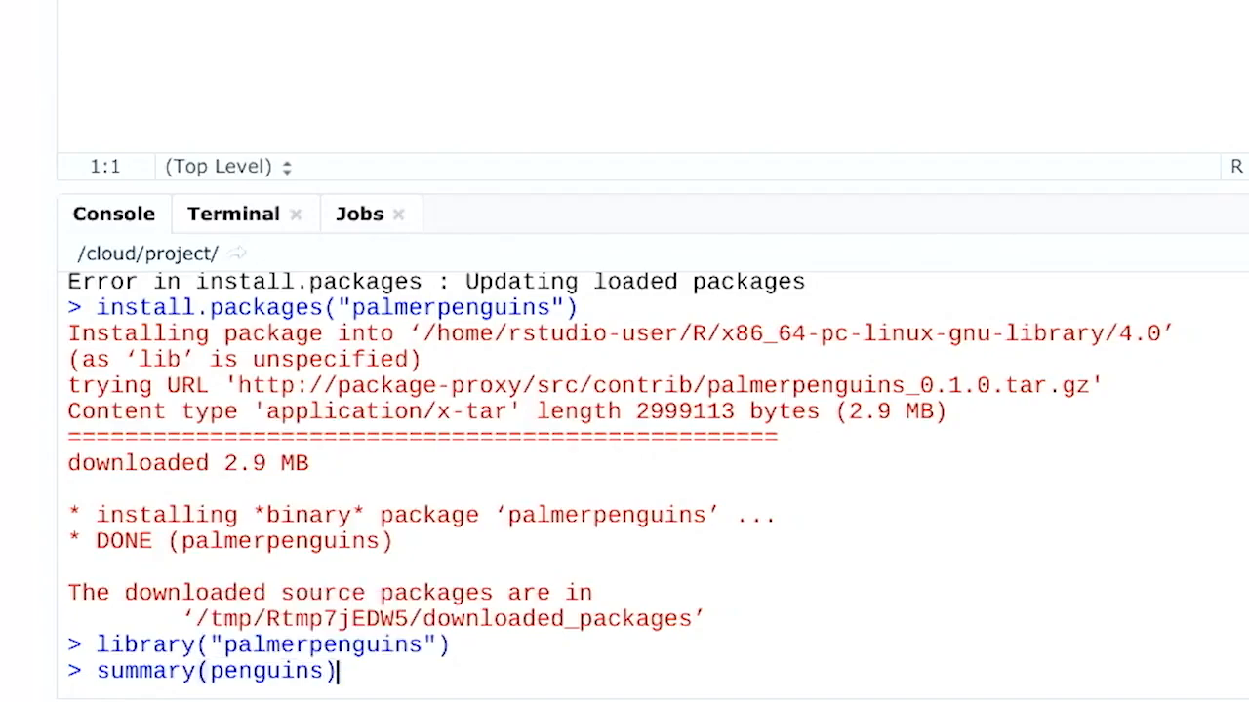
{"action": "key", "text": "Return"}
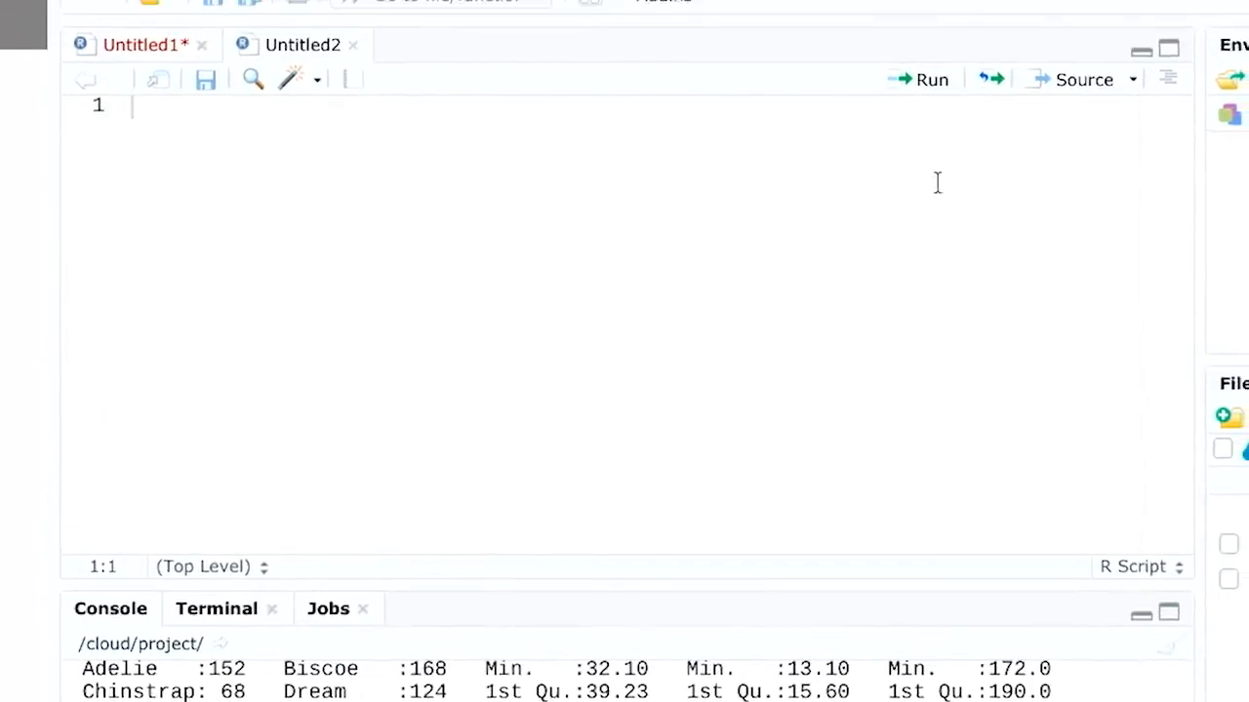
{"action": "left_click_drag", "start_coordinate": [543, 653], "coordinate": [523, 572]}
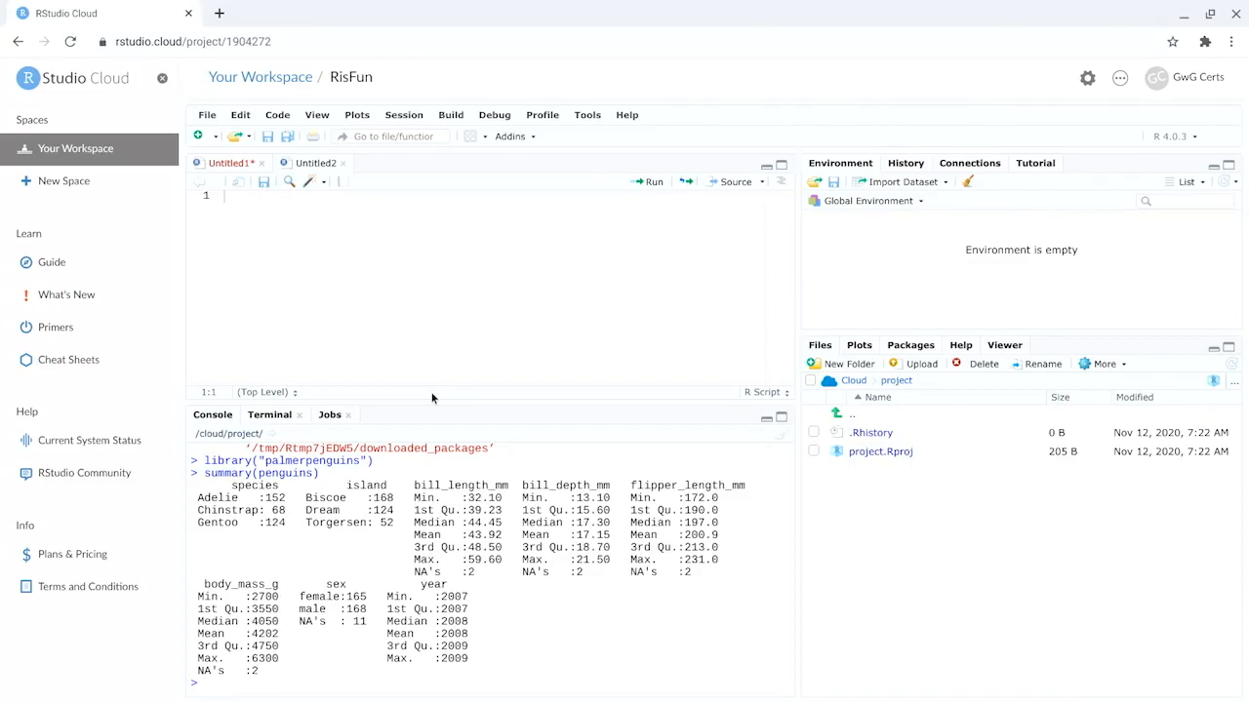
{"action": "type", "text": "View"}
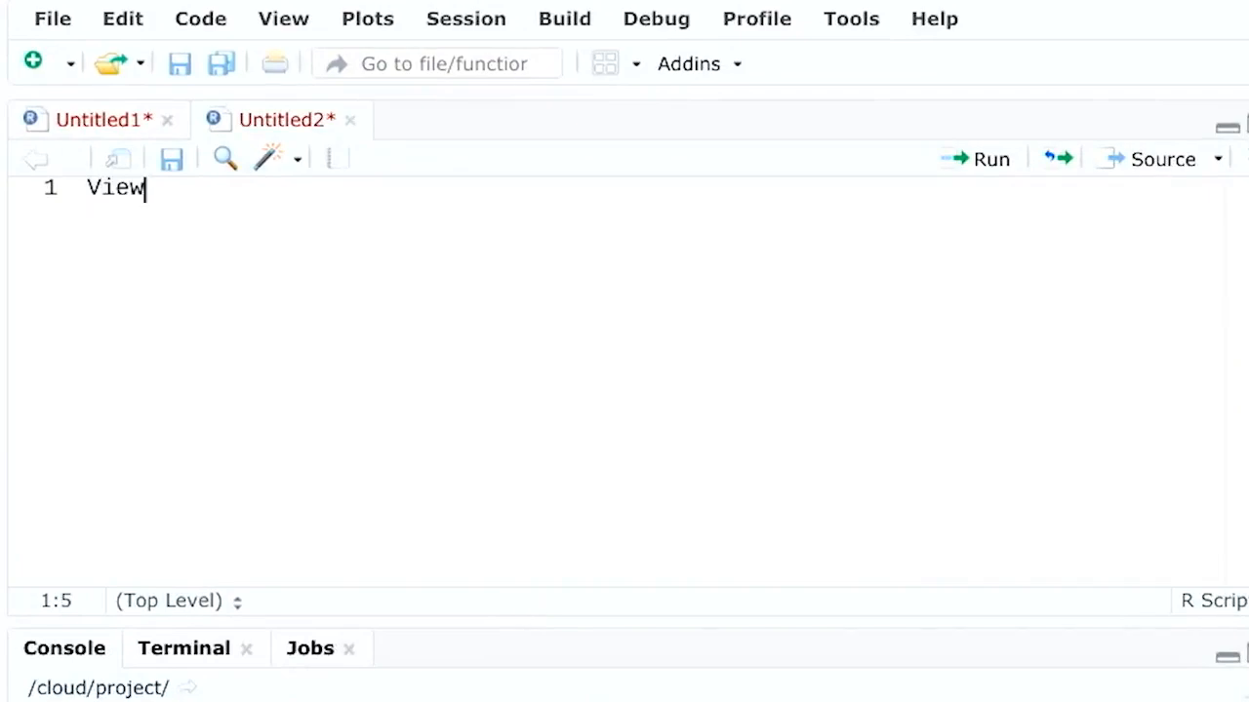
{"action": "type", "text": "(penguin"}
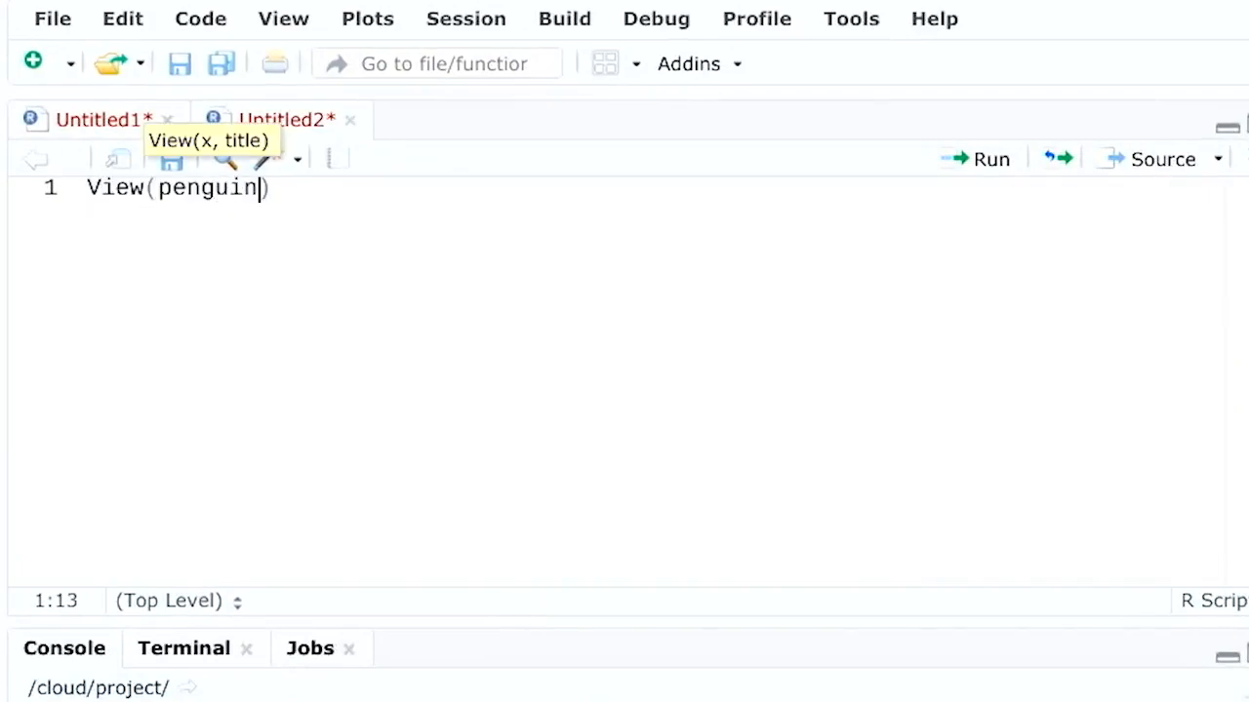
{"action": "type", "text": "s"}
{"action": "key", "text": "Escape"}
{"action": "left_click", "coordinate": [980, 168]}
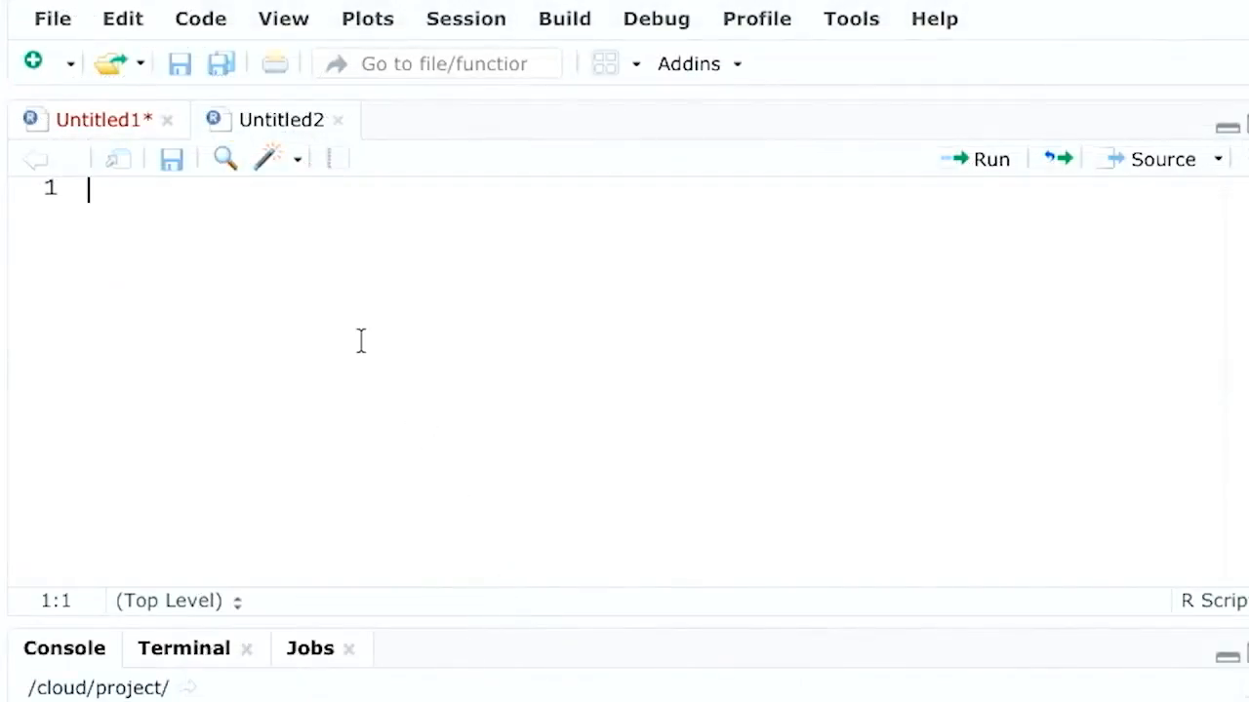
- Write View(penguins) in the Untitled2 script and run it to open the dataset as a table
{"action": "type", "text": "View"}
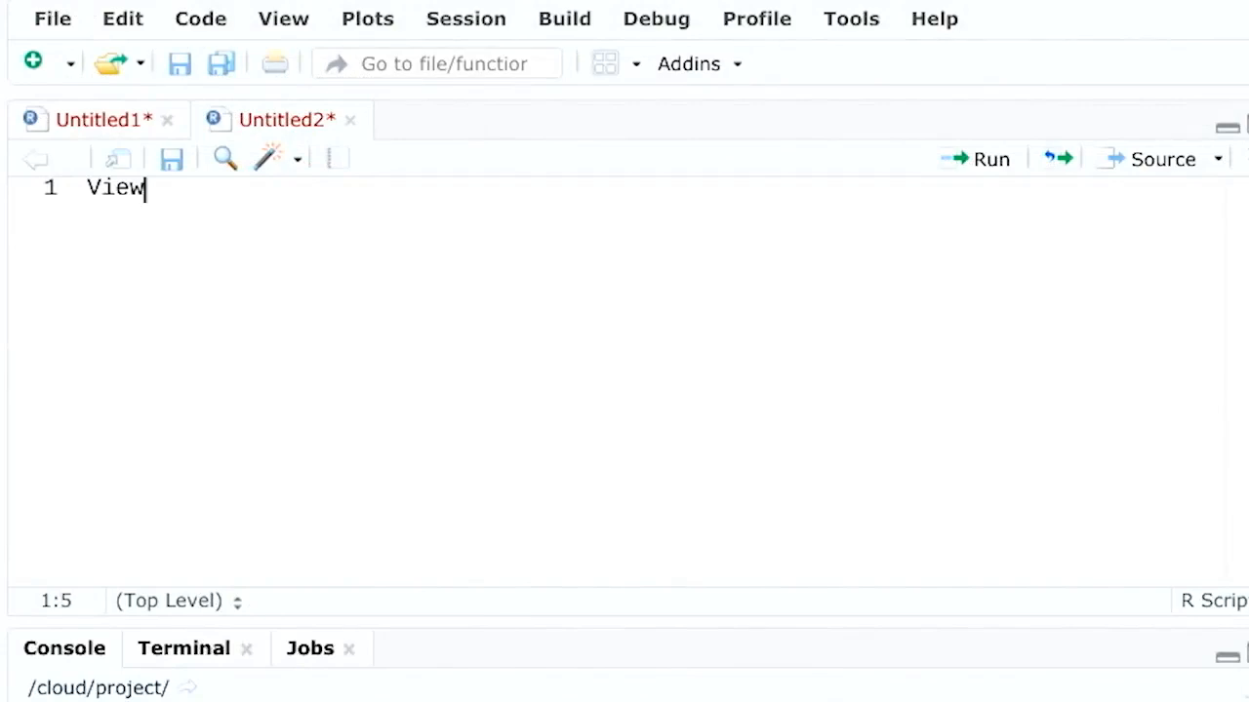
{"action": "type", "text": "(penguins"}
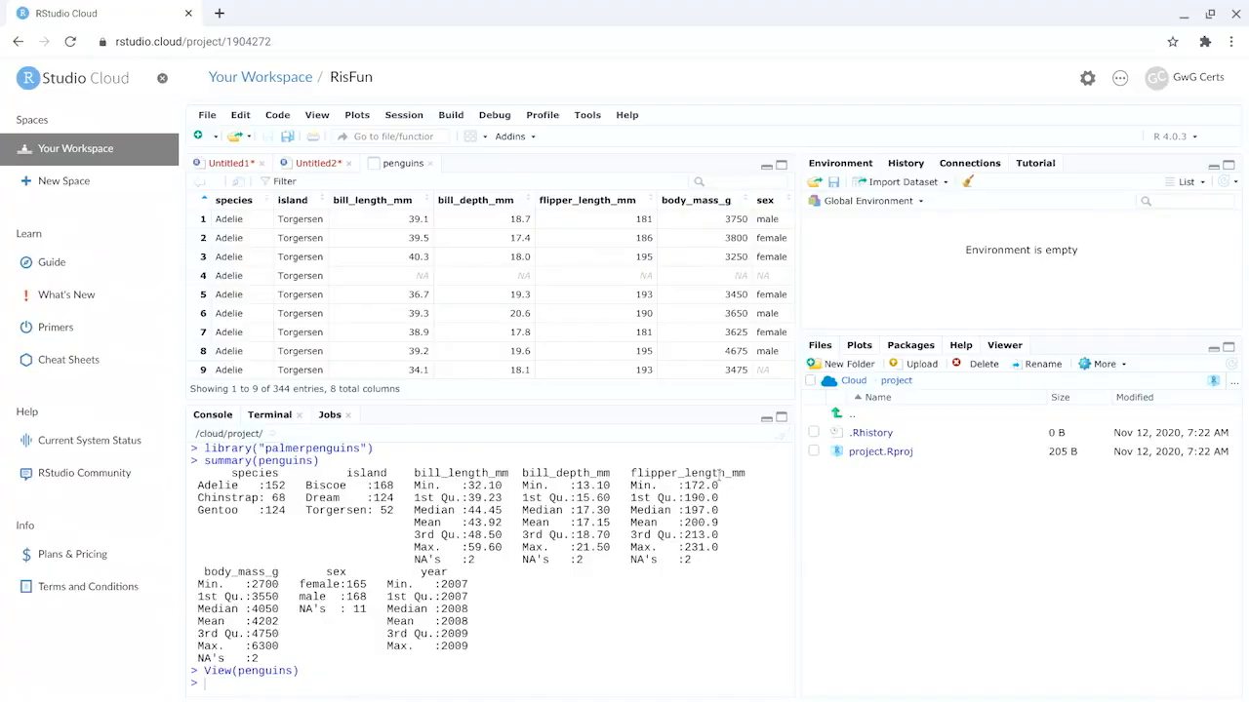
- Switch the environment to package:palmerpenguins, open its penguins and penguins_raw datasets, and return to the penguins table
{"action": "left_click", "coordinate": [894, 201]}
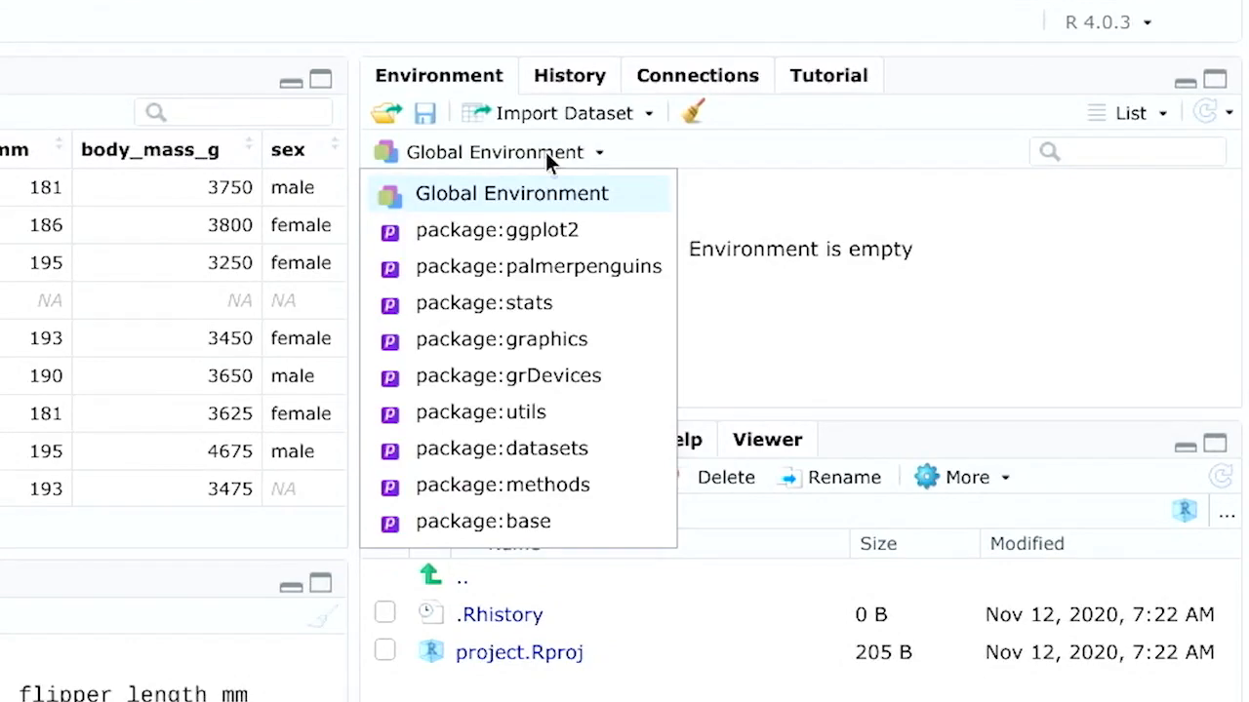
{"action": "left_click", "coordinate": [567, 265]}
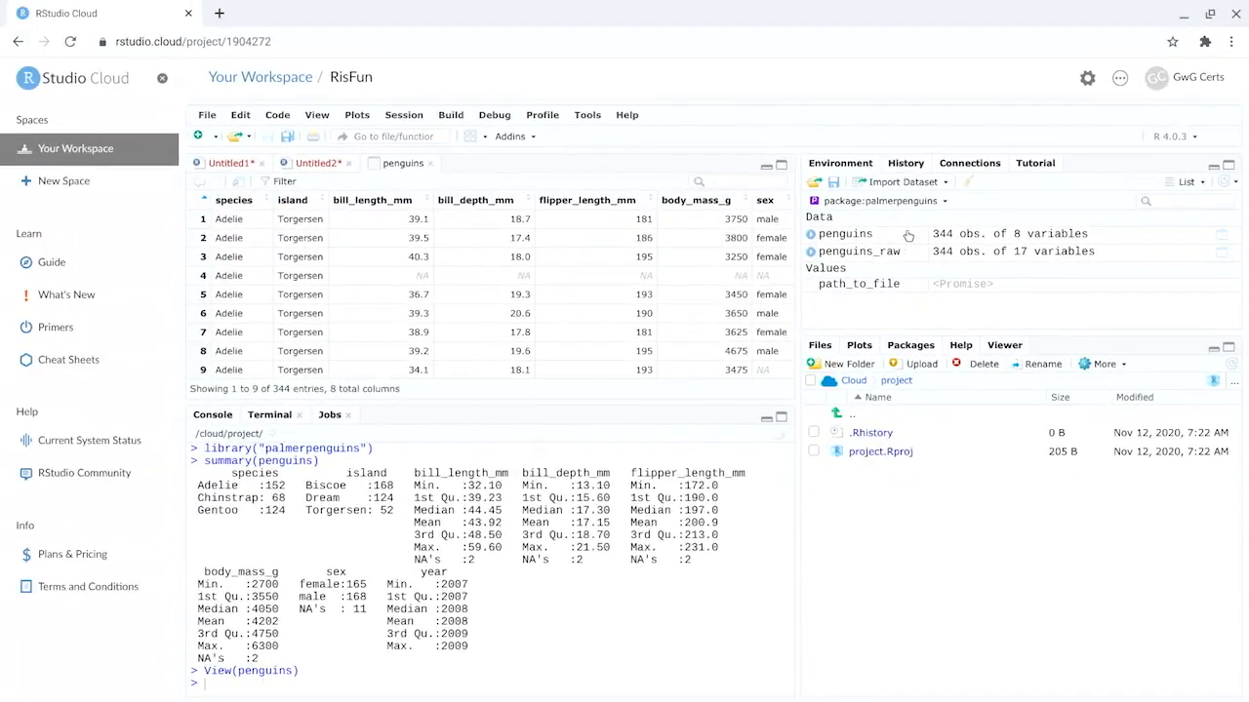
{"action": "left_click", "coordinate": [905, 237]}
{"action": "left_click", "coordinate": [905, 237]}
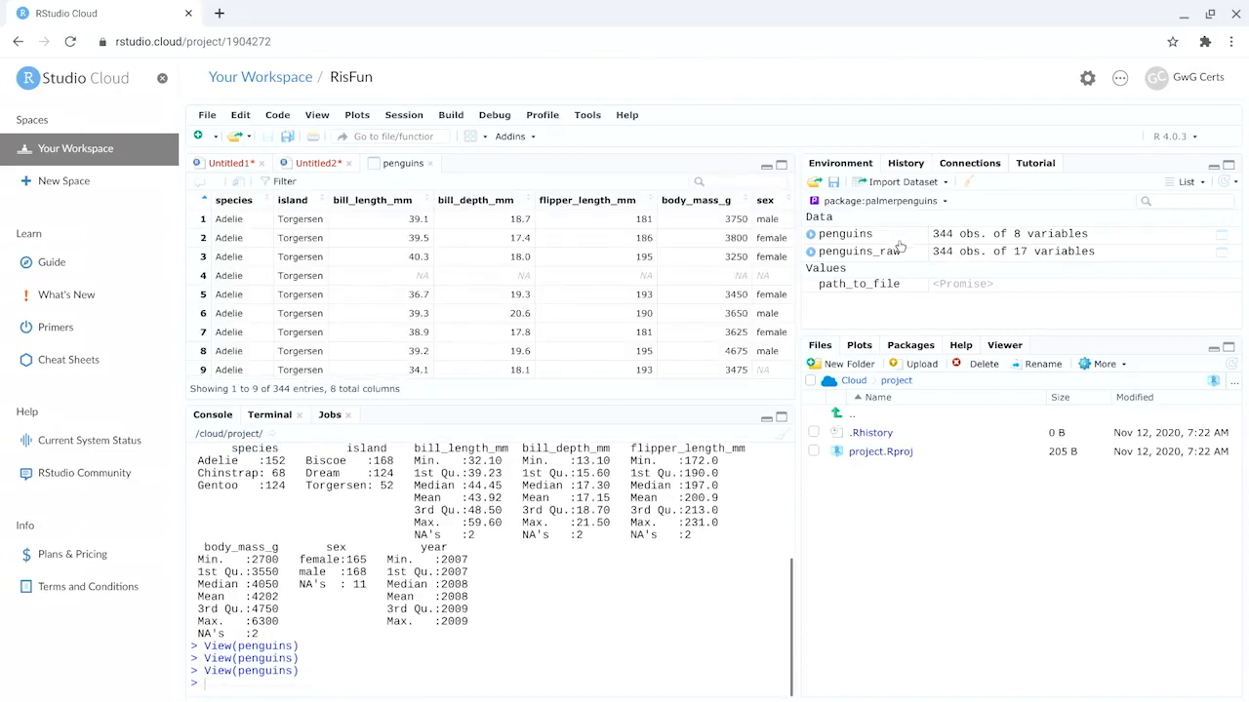
{"action": "left_click", "coordinate": [899, 251]}
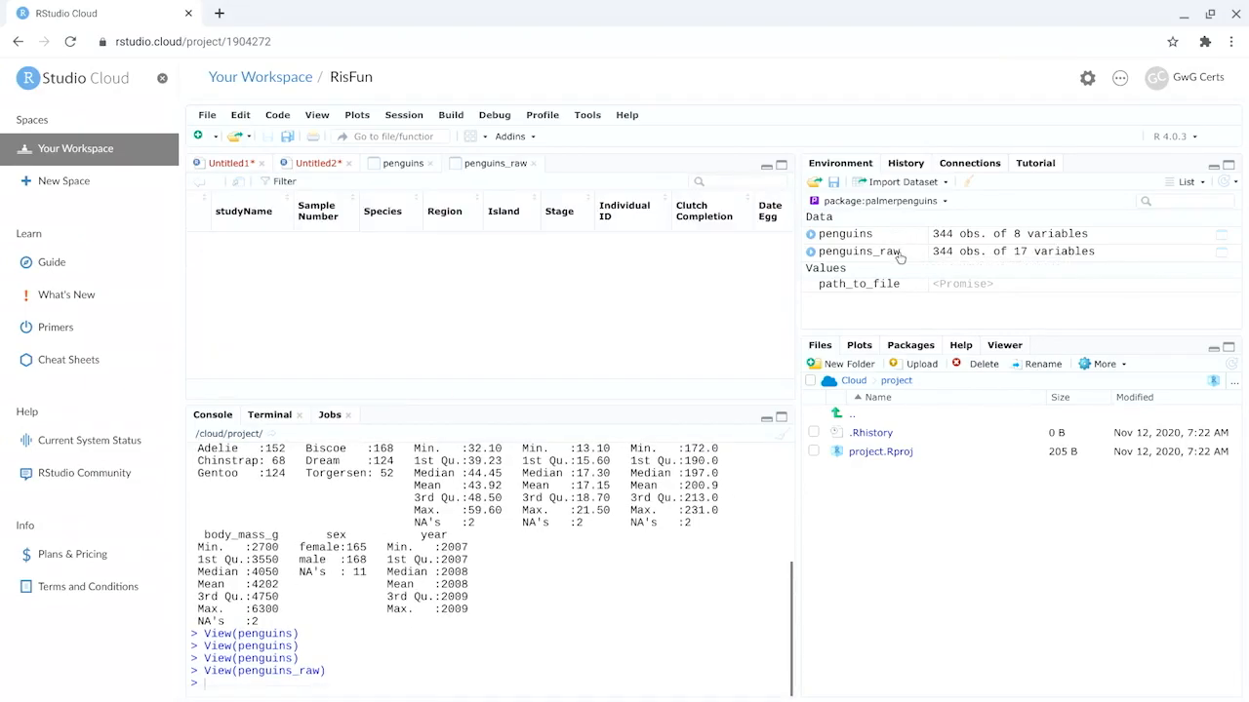
{"action": "left_click", "coordinate": [881, 234]}
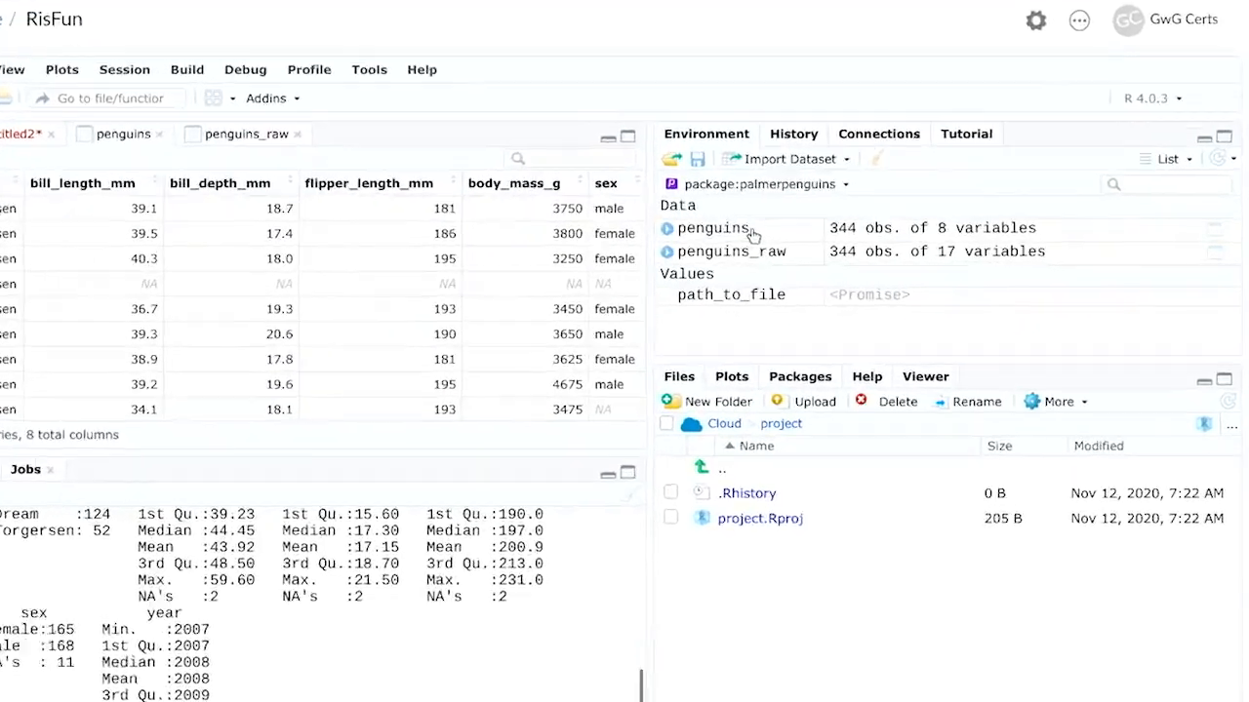
- Try displaying the environment objects as a grid and switch them back to the list view
{"action": "left_click", "coordinate": [1188, 183]}
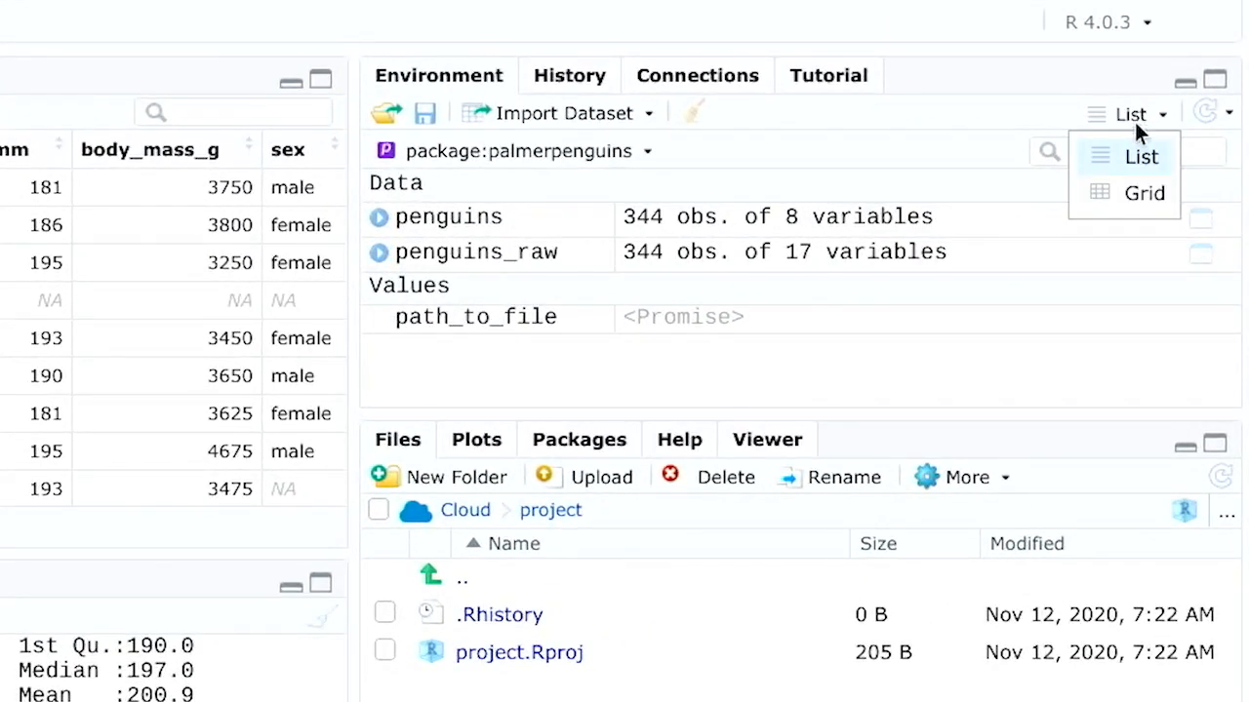
{"action": "left_click", "coordinate": [1139, 195]}
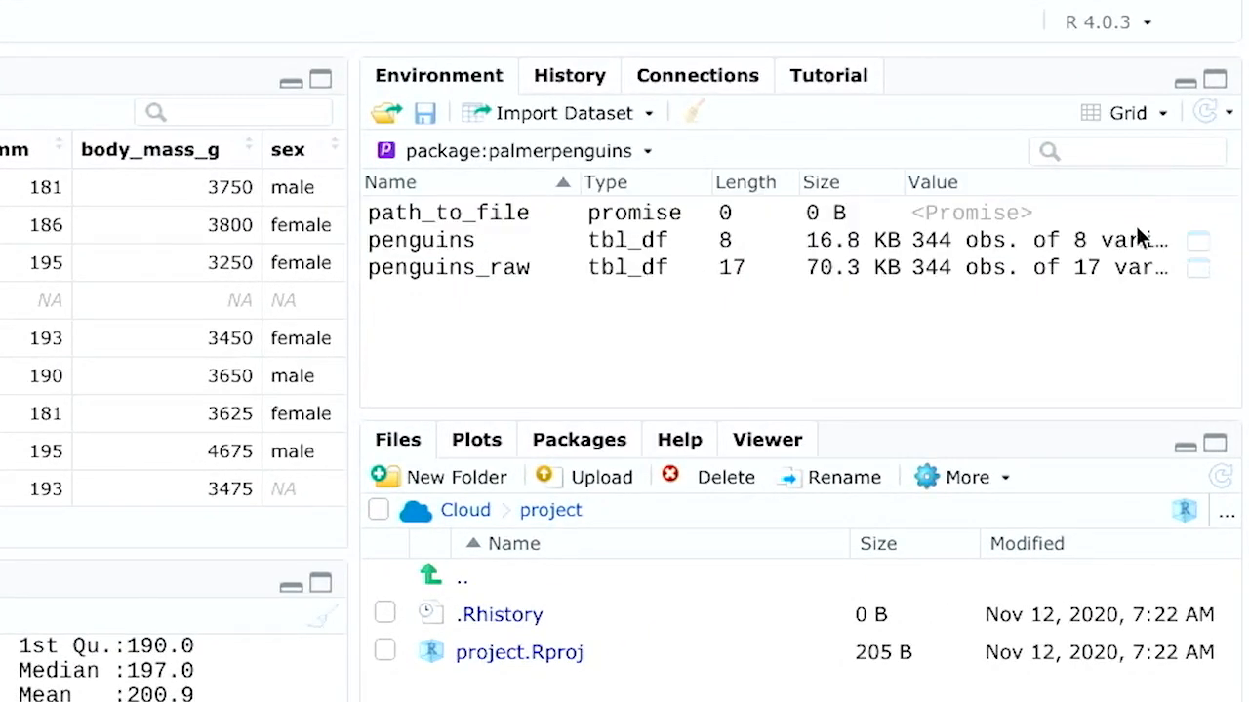
{"action": "left_click", "coordinate": [1154, 115]}
{"action": "left_click", "coordinate": [1144, 161]}
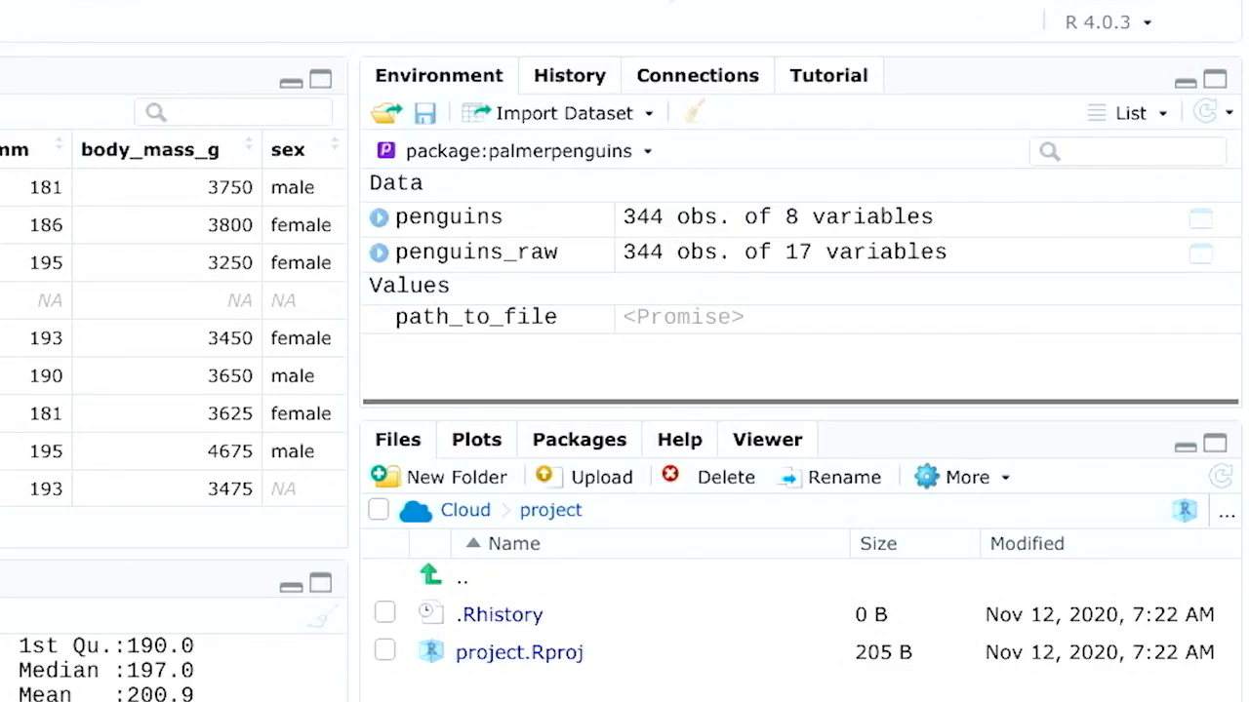
- Review the command history, including the last View(penguins) entry, and switch from the project files to the plots
{"action": "left_click", "coordinate": [585, 76]}
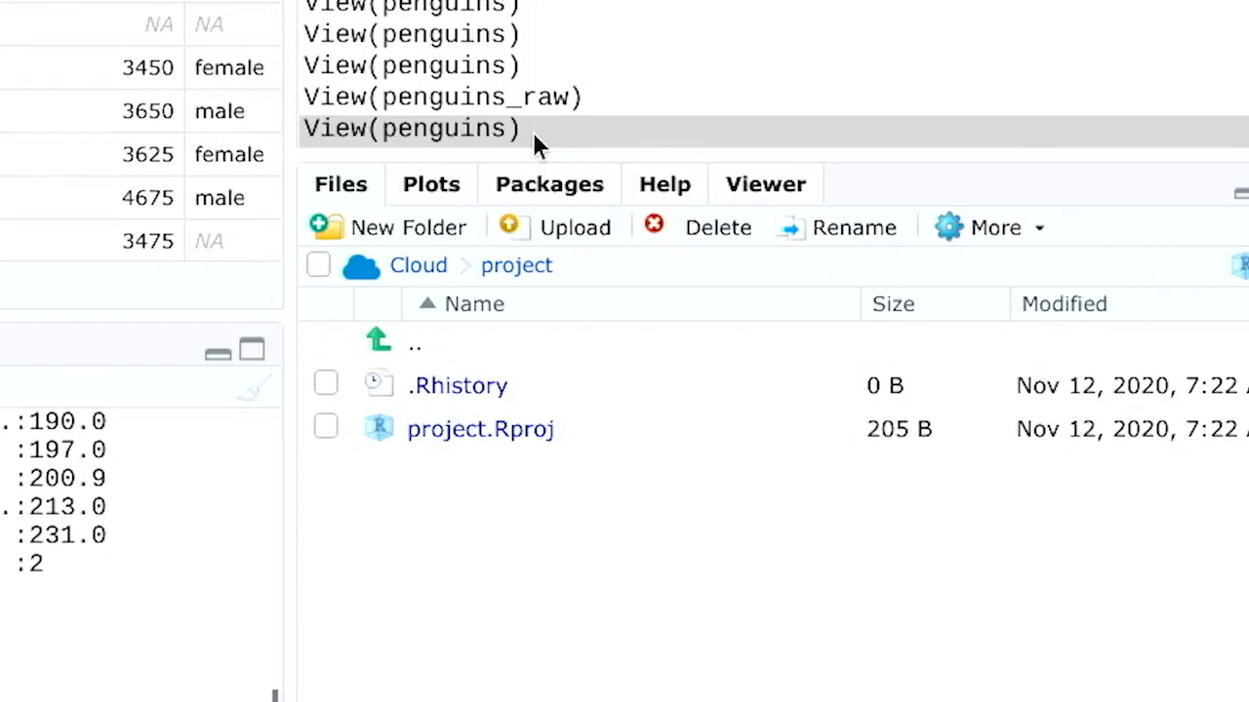
{"action": "left_click", "coordinate": [444, 189]}
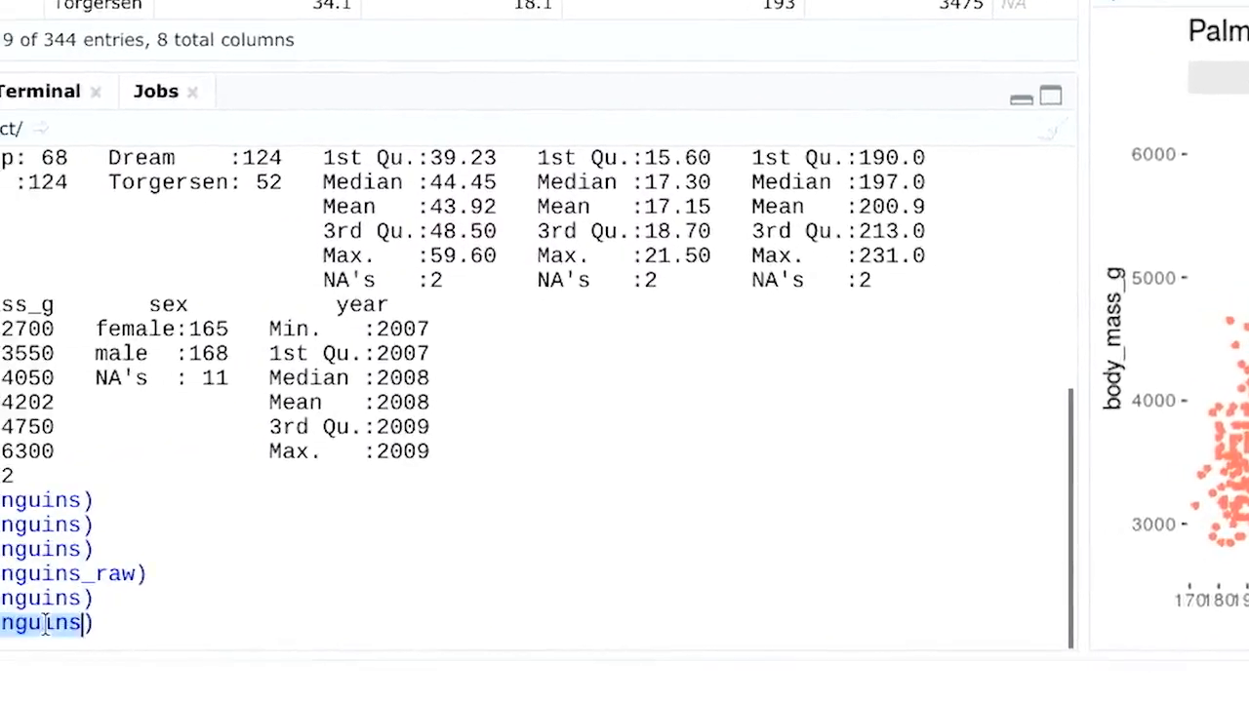
- Clear the pending View(penguins) command from the console prompt and load the plotting package with library(ggplot2)
{"action": "left_click", "coordinate": [45, 624]}
{"action": "left_click_drag", "start_coordinate": [259, 616], "coordinate": [56, 621]}
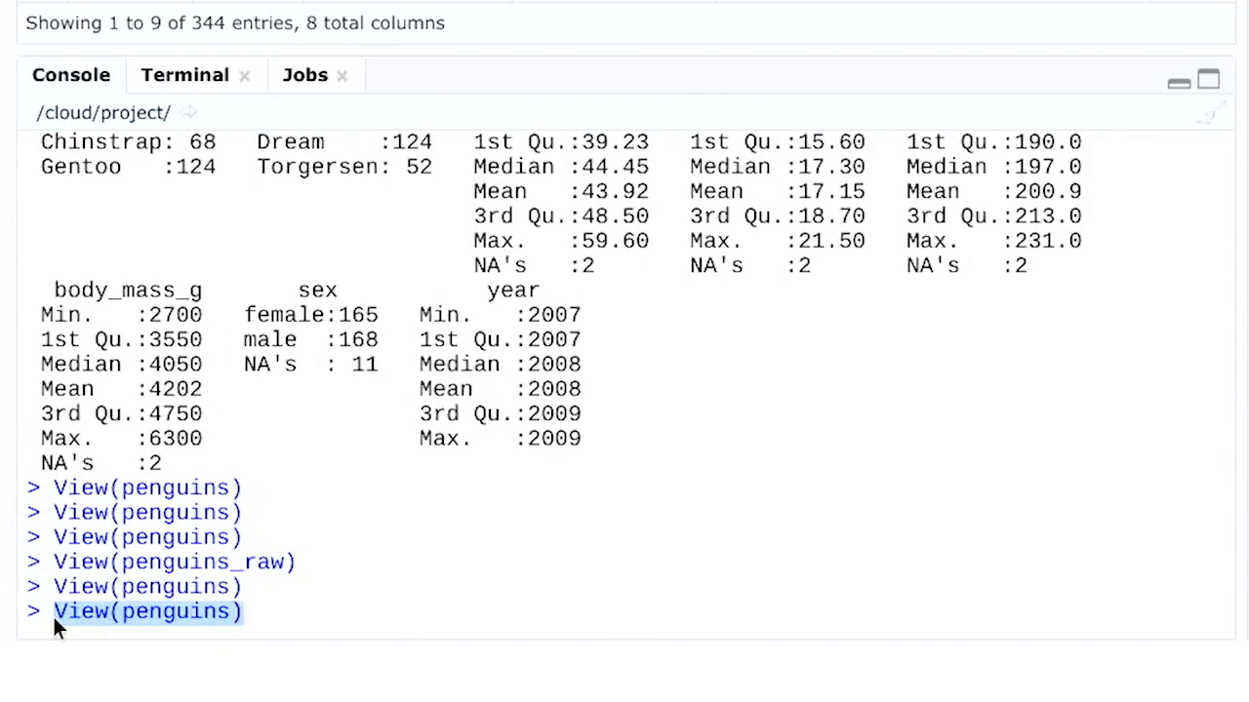
{"action": "key", "text": "BackSpace"}
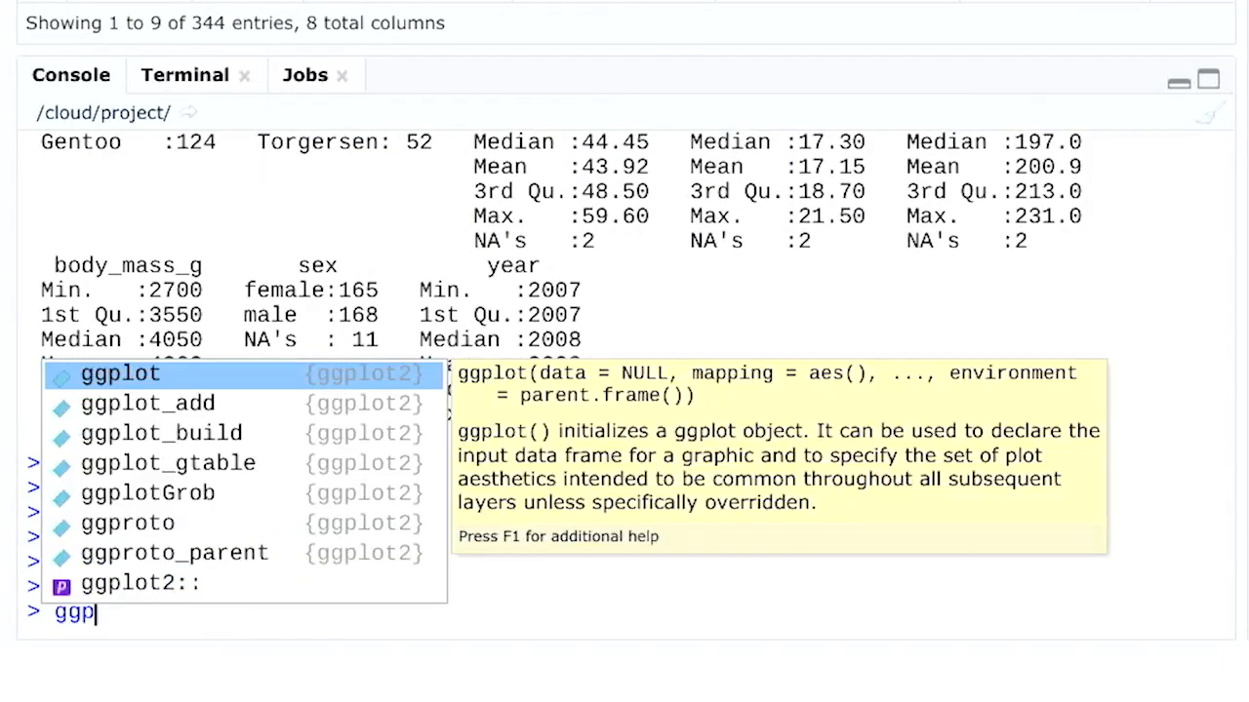
- Run ggplot(data=penguins,aes(x=flipper_length_mm,y=body_mass_g))+geom_point(aes(color=species)) in the console to draw a scatter plot
{"action": "type", "text": "lot(dat"}
{"action": "type", "text": "a=penguins,a"}
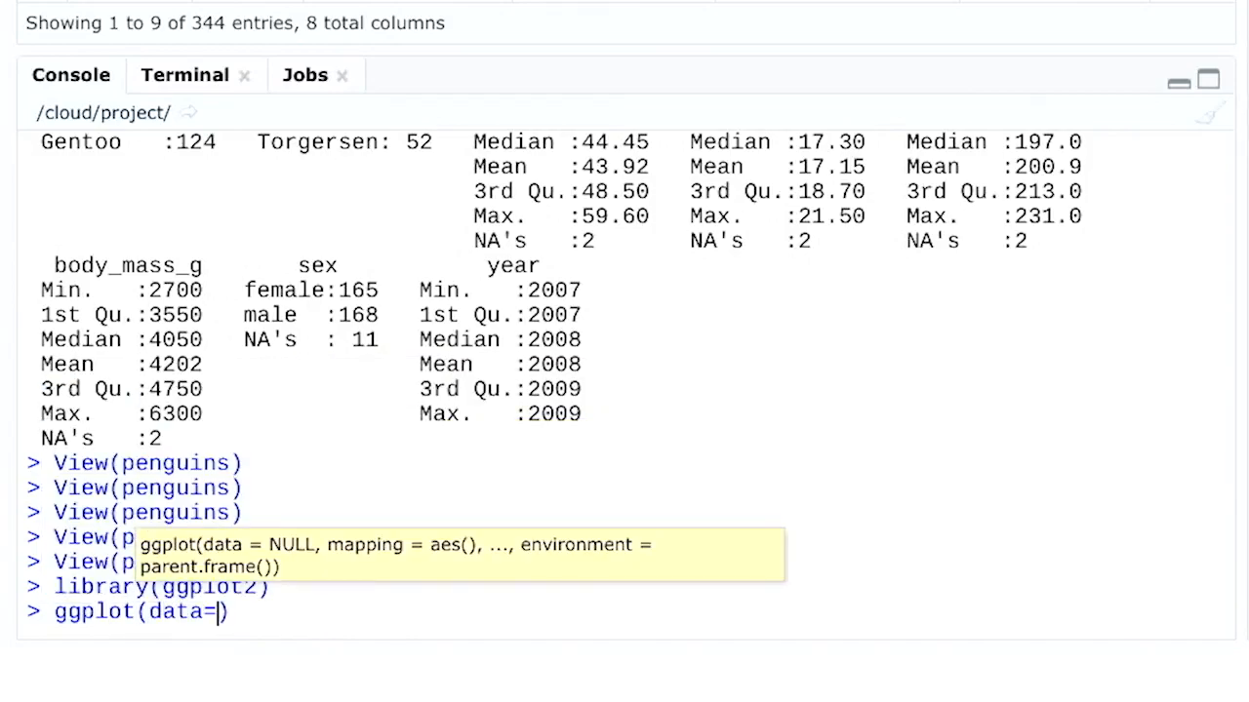
{"action": "type", "text": "es(x=flipper_length"}
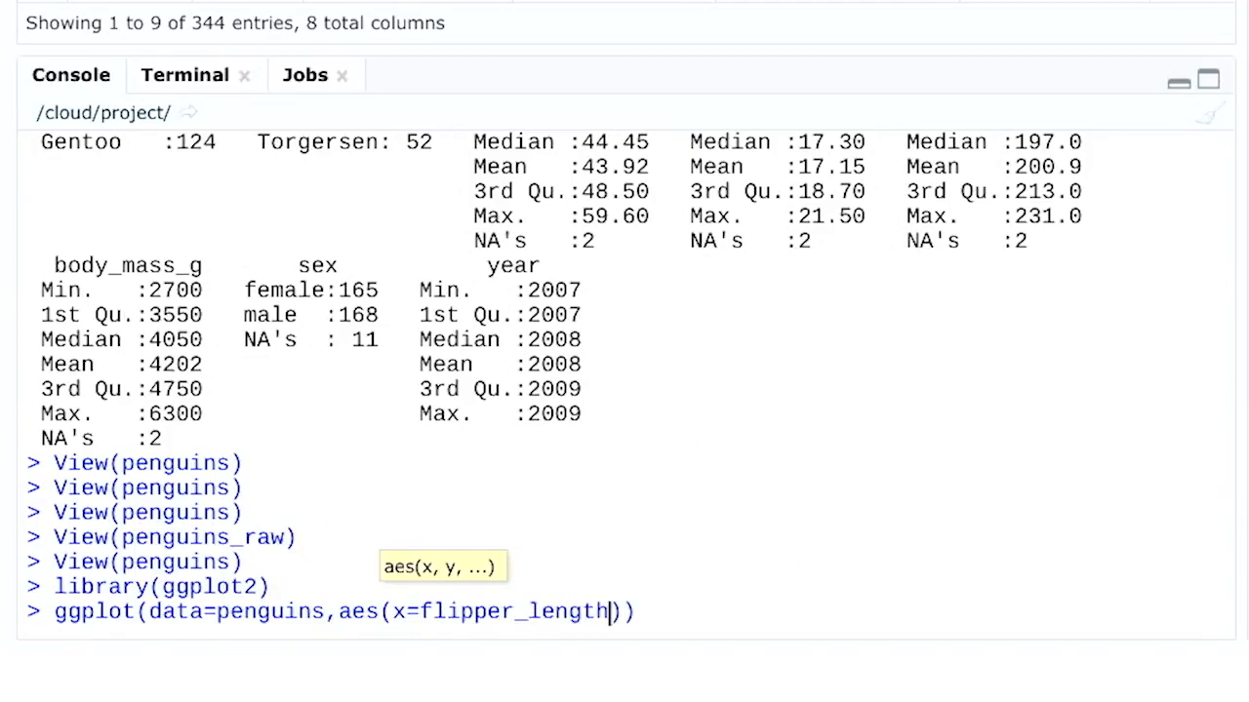
{"action": "type", "text": "_mm,y=body_mass"}
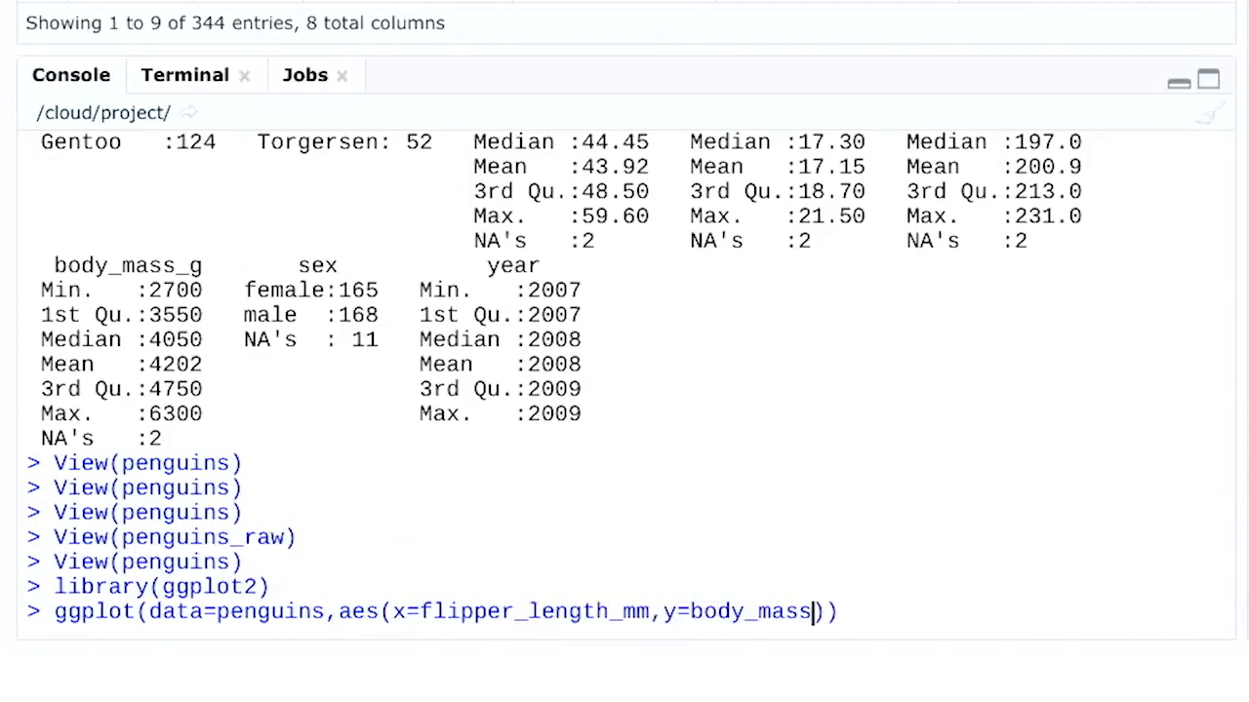
{"action": "type", "text": "_g"}
{"action": "key", "text": "End"}
{"action": "type", "text": "+geom_point"}
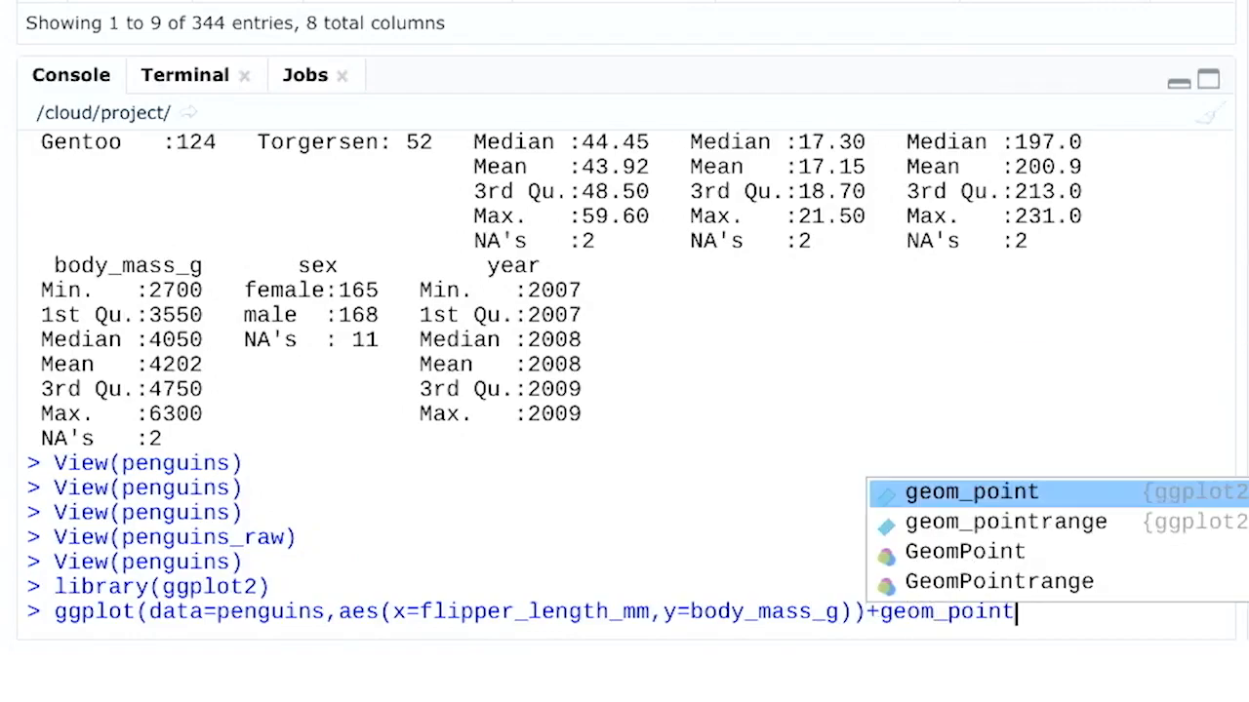
{"action": "type", "text": "(aes(color=species"}
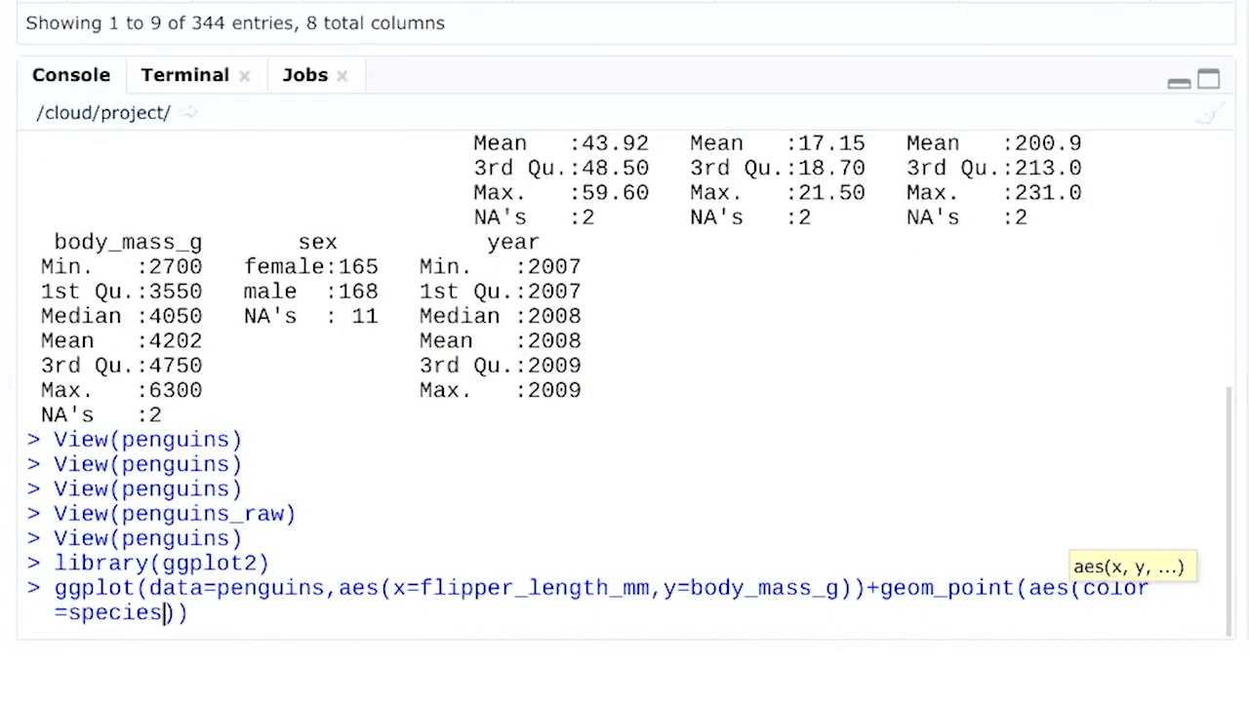
{"action": "key", "text": "Return"}
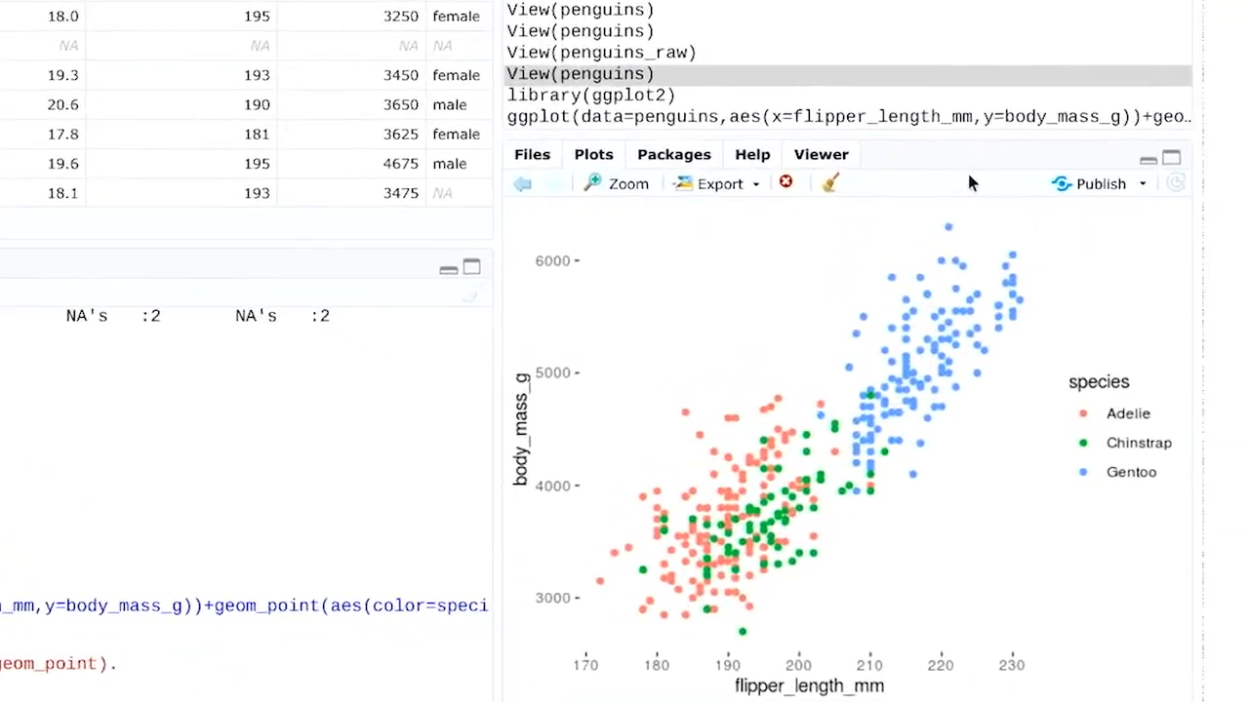
- Look through the list of installed packages and the R help home page
{"action": "left_click", "coordinate": [567, 88]}
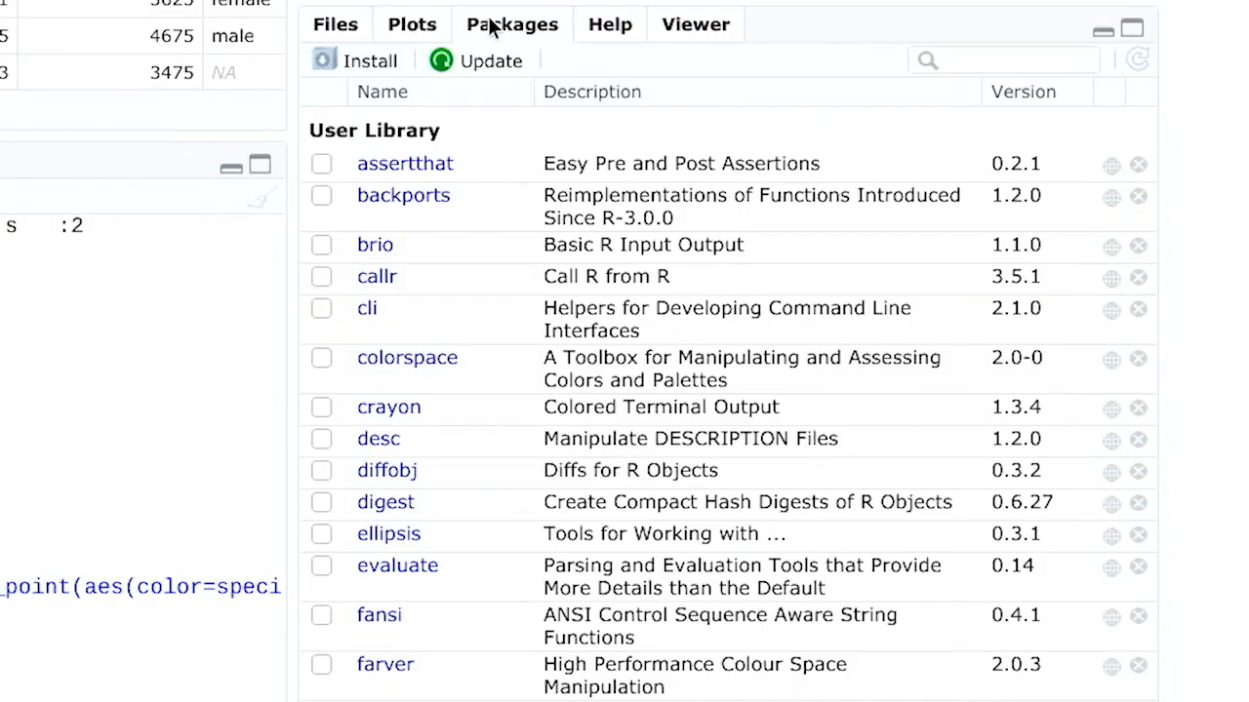
{"action": "left_click", "coordinate": [614, 26]}
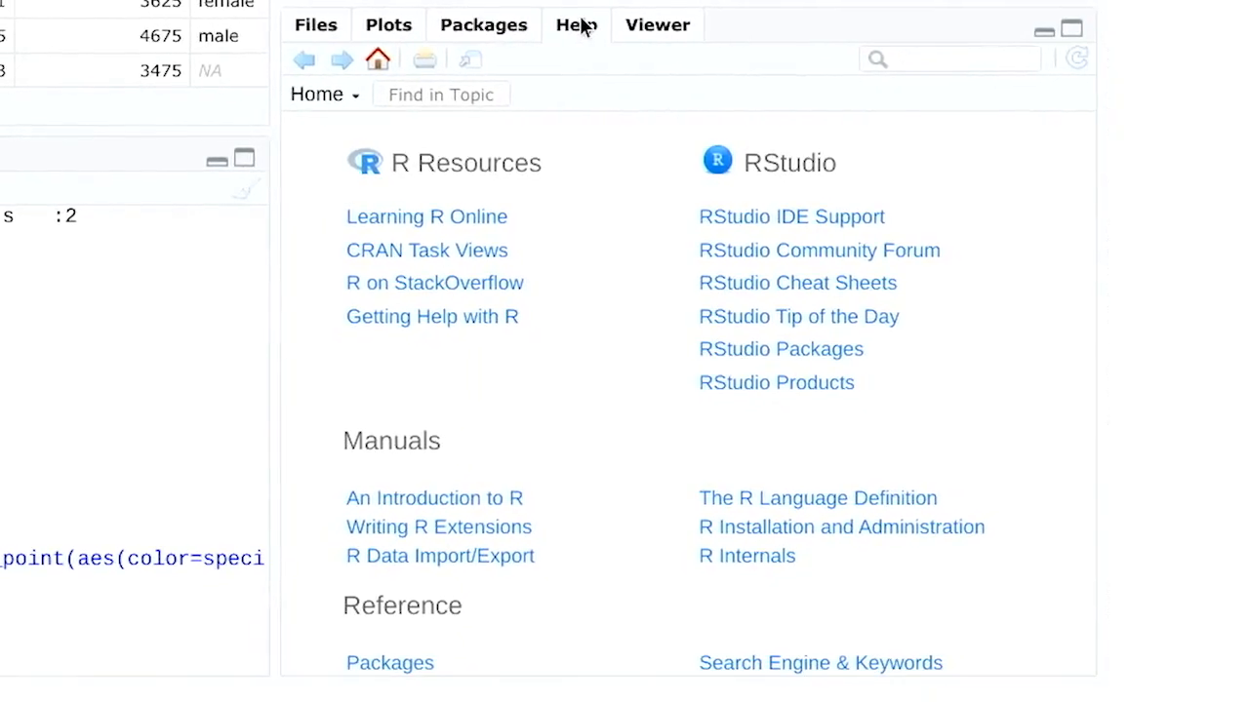